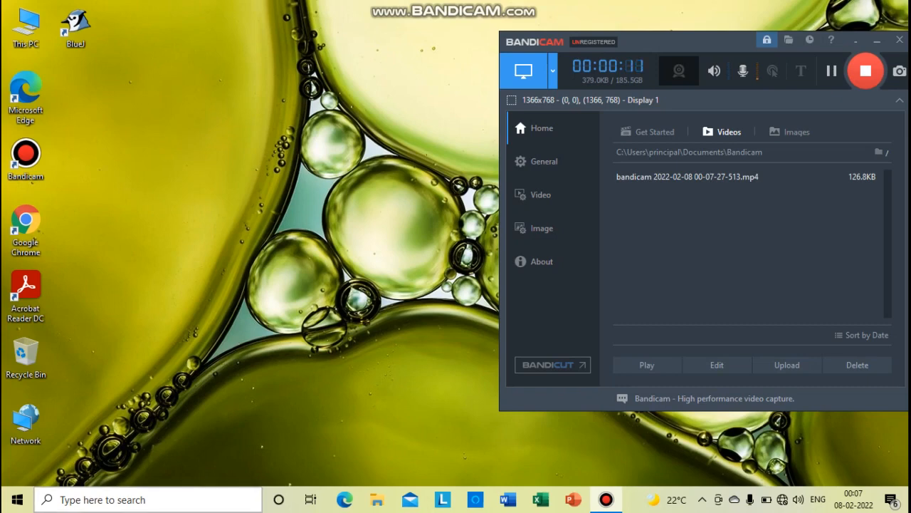
# Open Excel and create a blank workbook
pyautogui.click(148, 500)
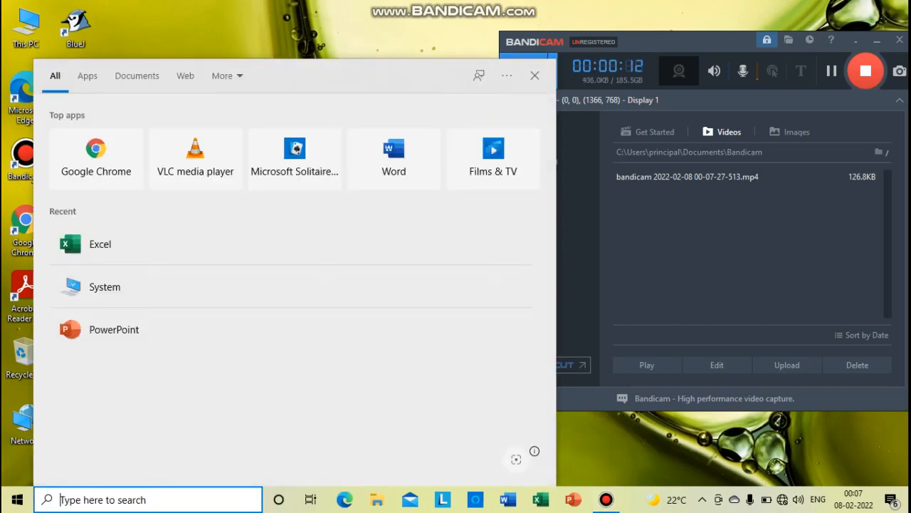
pyautogui.write('excel')
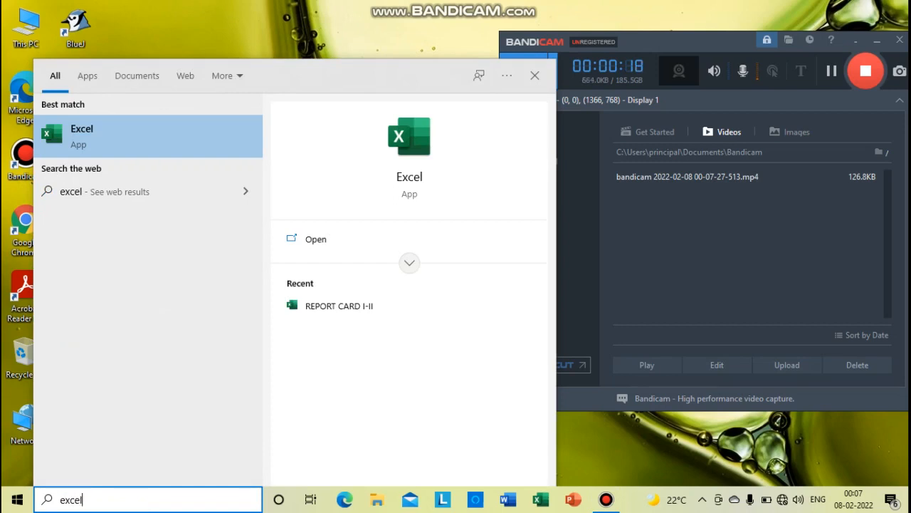
pyautogui.press('Return')
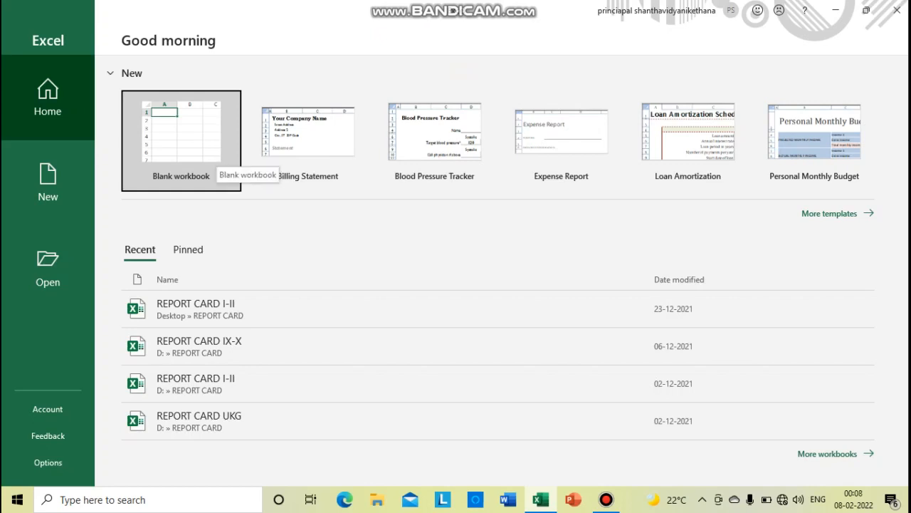
pyautogui.click(212, 165)
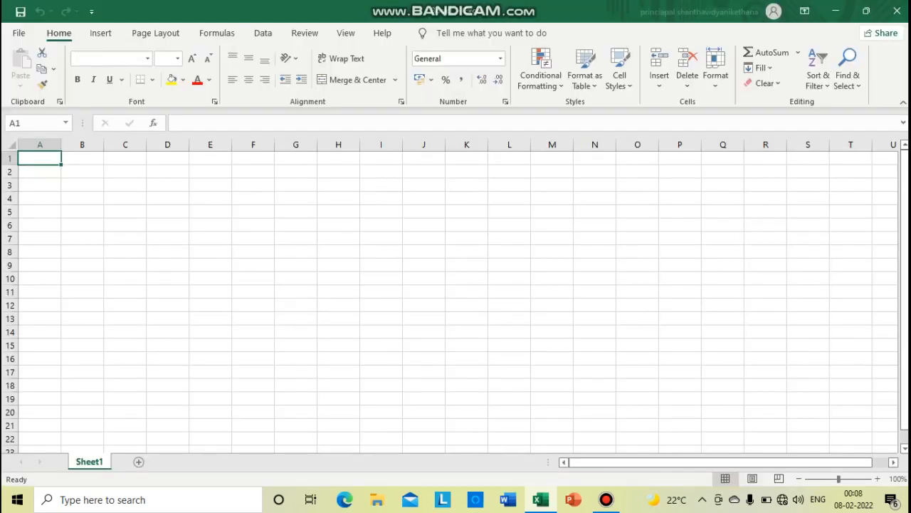
pyautogui.click(125, 211)
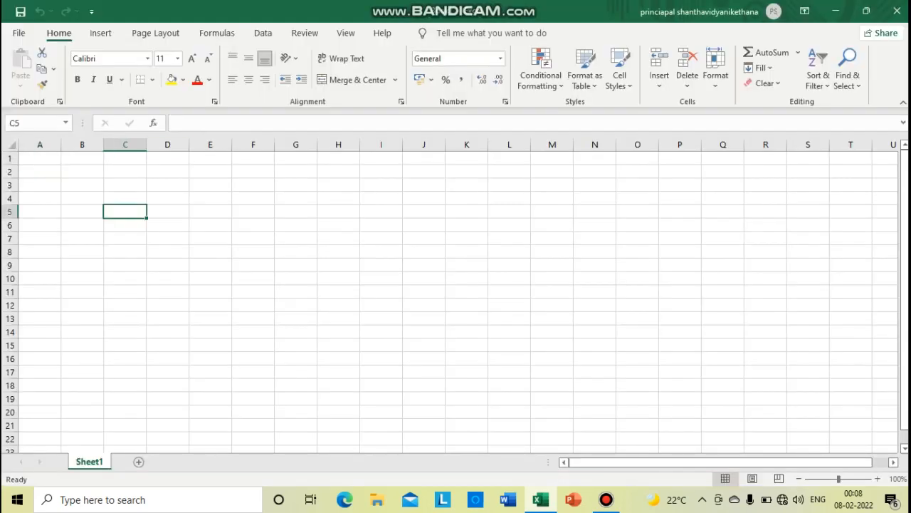
pyautogui.click(210, 265)
pyautogui.click(253, 197)
pyautogui.click(295, 212)
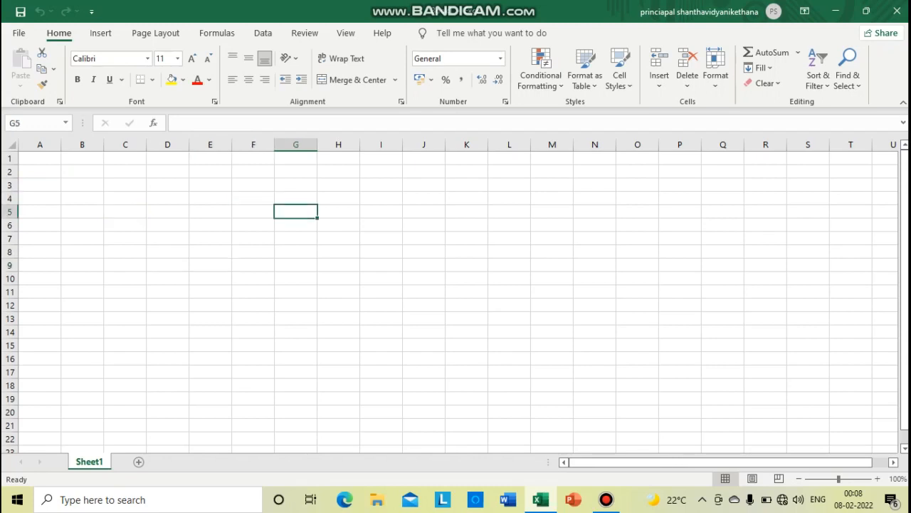
pyautogui.click(339, 238)
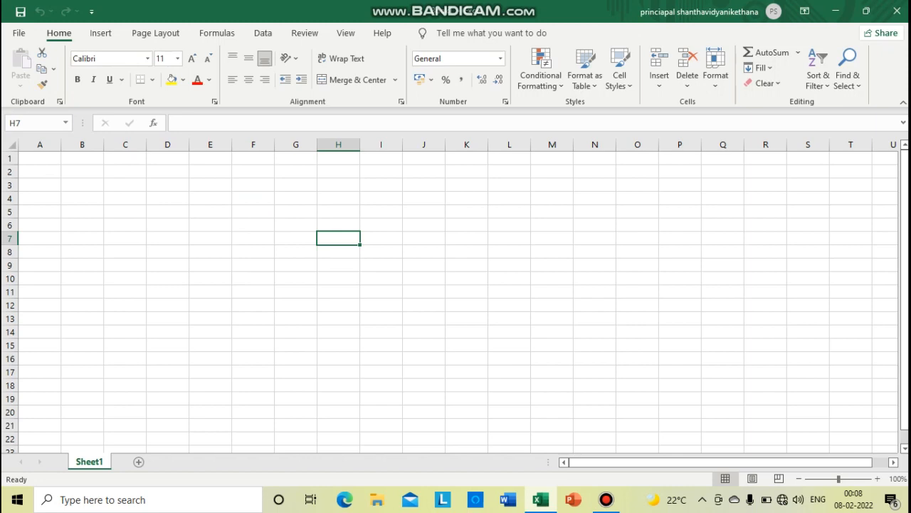
pyautogui.click(167, 212)
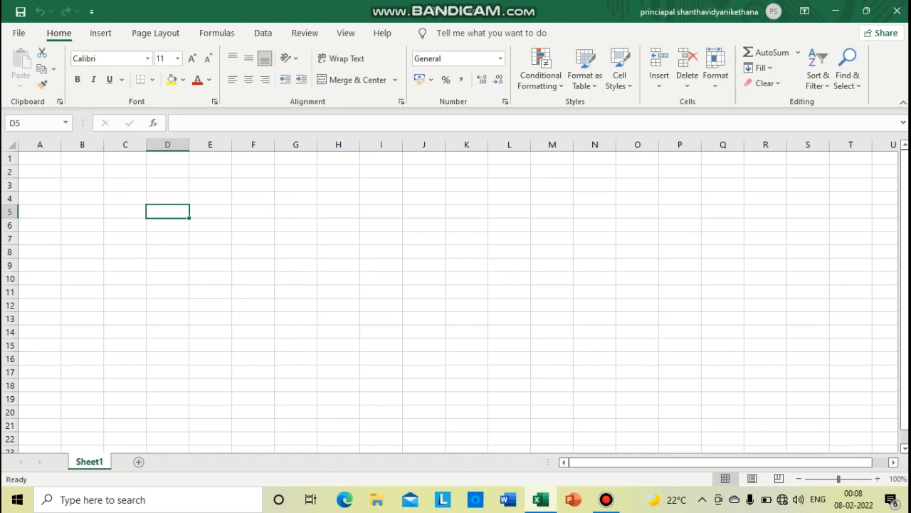
pyautogui.click(40, 145)
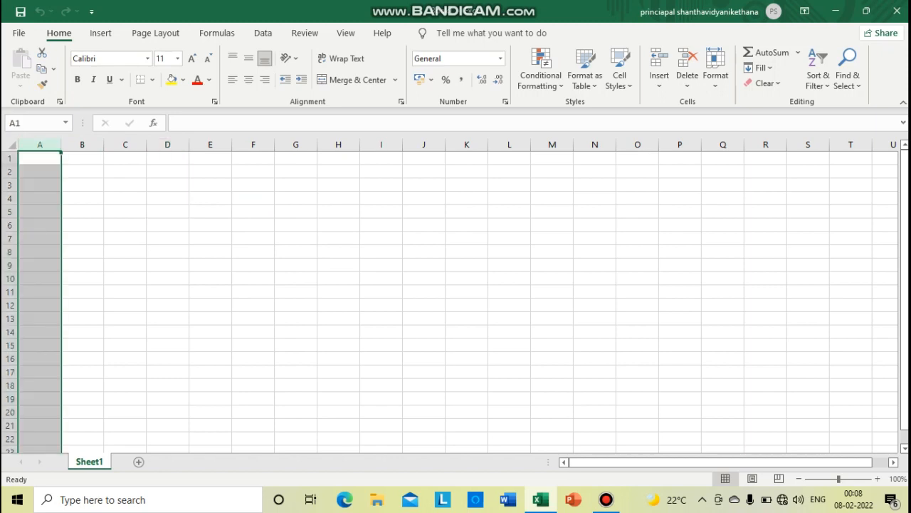
pyautogui.click(82, 144)
pyautogui.click(125, 144)
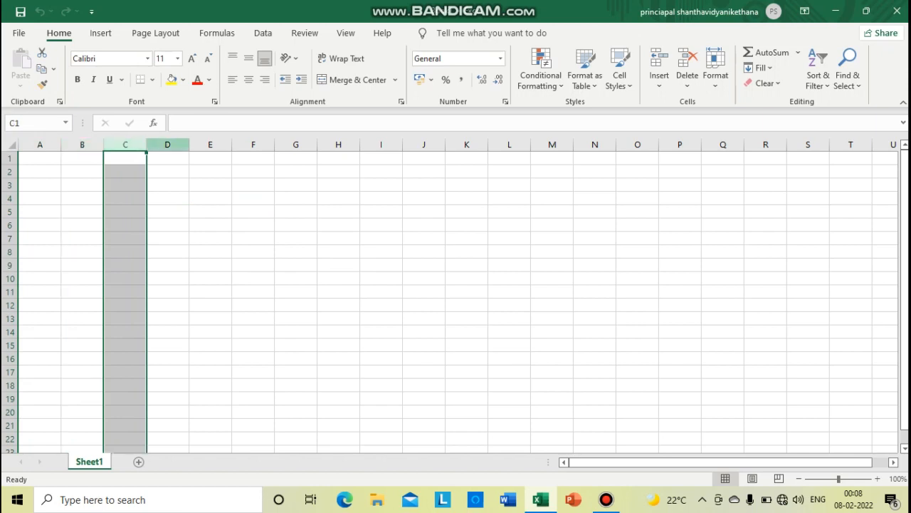
pyautogui.click(168, 145)
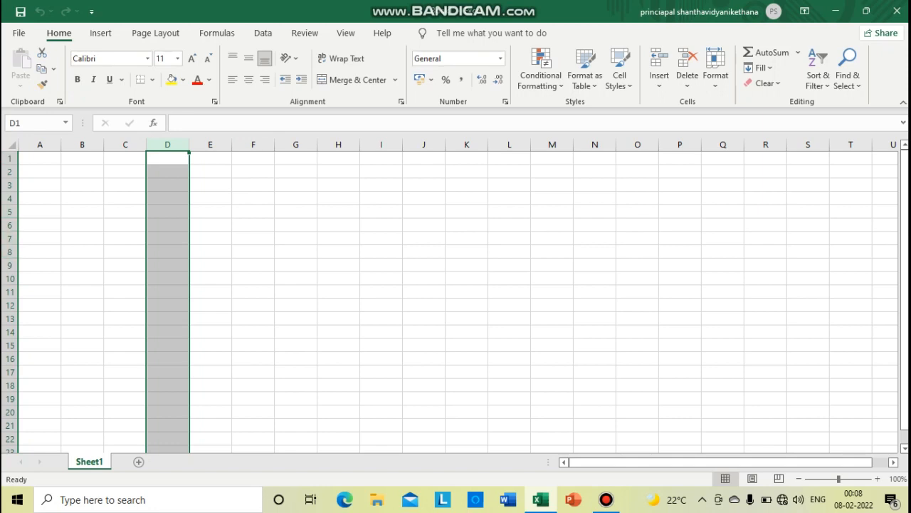
pyautogui.click(252, 225)
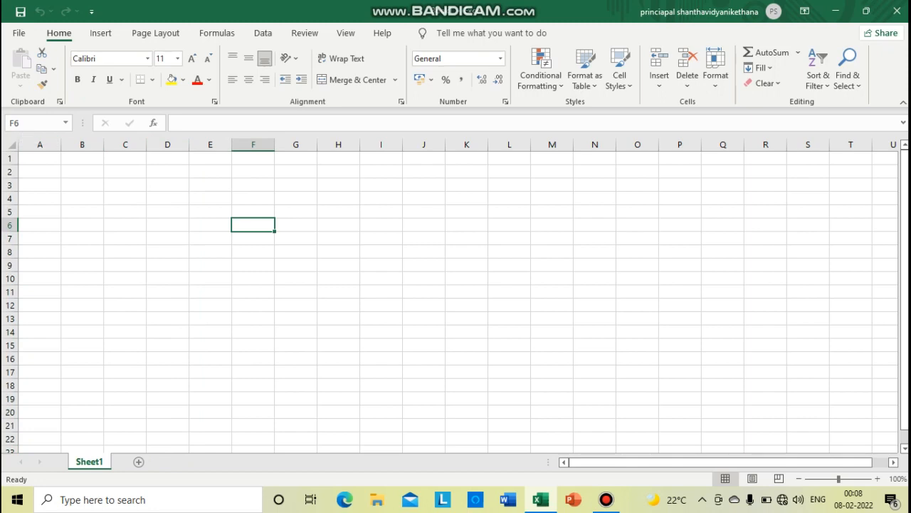
# Enter the headings "Roll no" in cell A1 and "Name of students" in cell B1
pyautogui.click(40, 158)
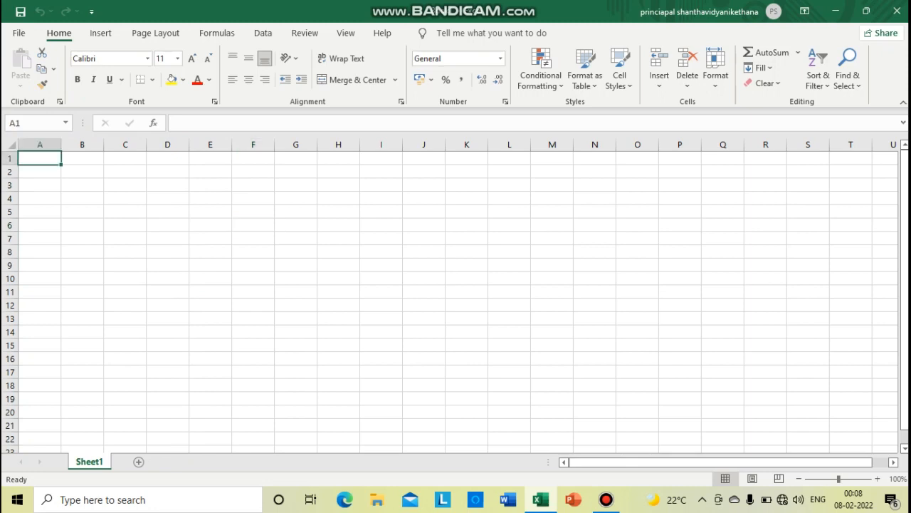
pyautogui.write('RollN')
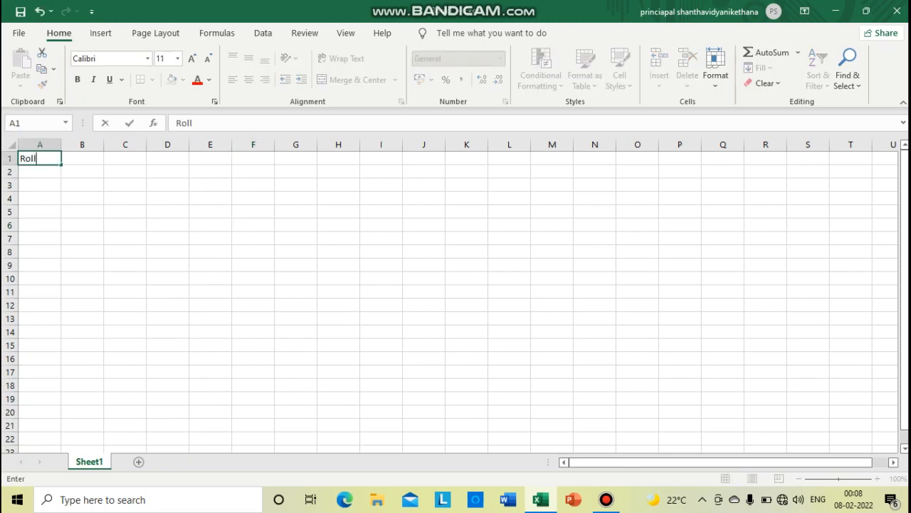
pyautogui.press('BackSpace')
pyautogui.write('no')
pyautogui.press('Tab')
pyautogui.write('N')
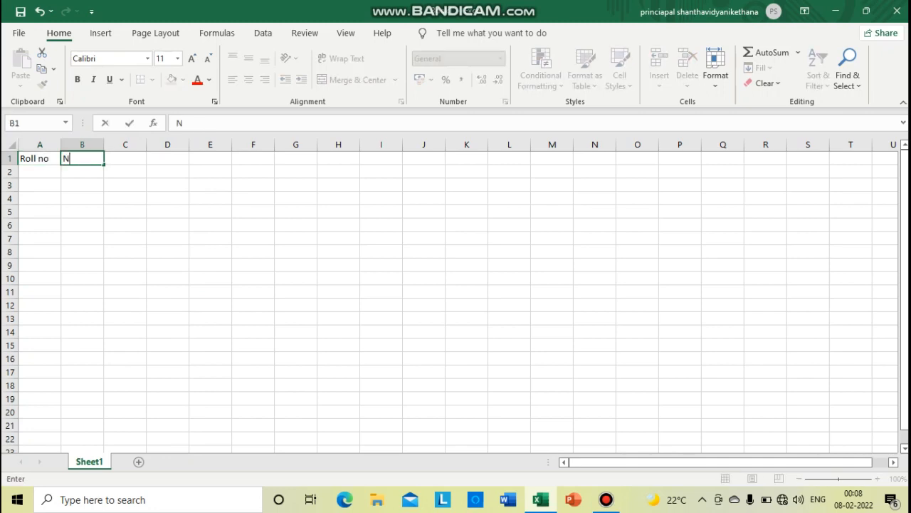
pyautogui.write('ame of students')
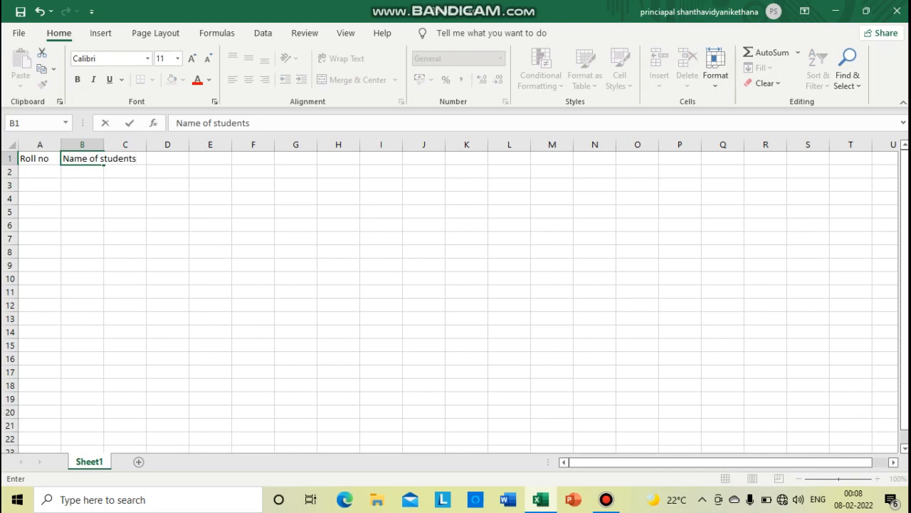
pyautogui.press('Tab')
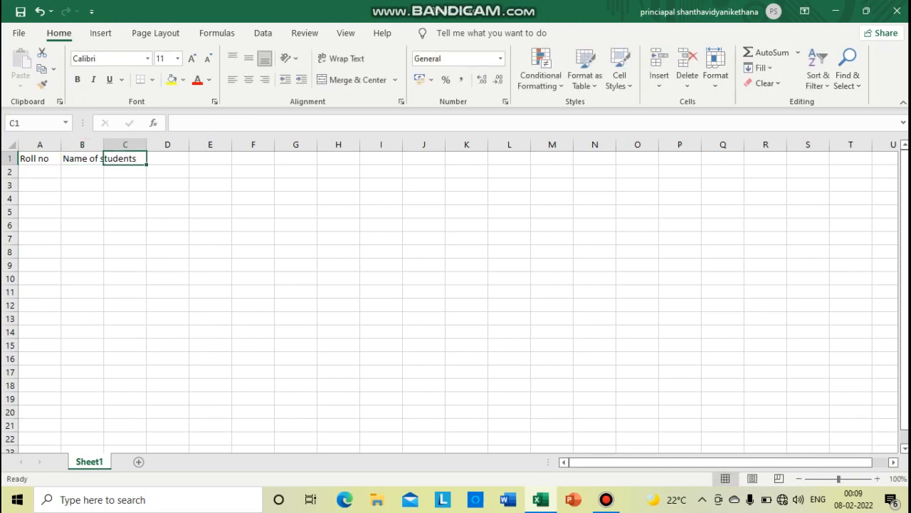
# Widen column B until the whole "Name of students" heading fits inside it
pyautogui.press('Left')
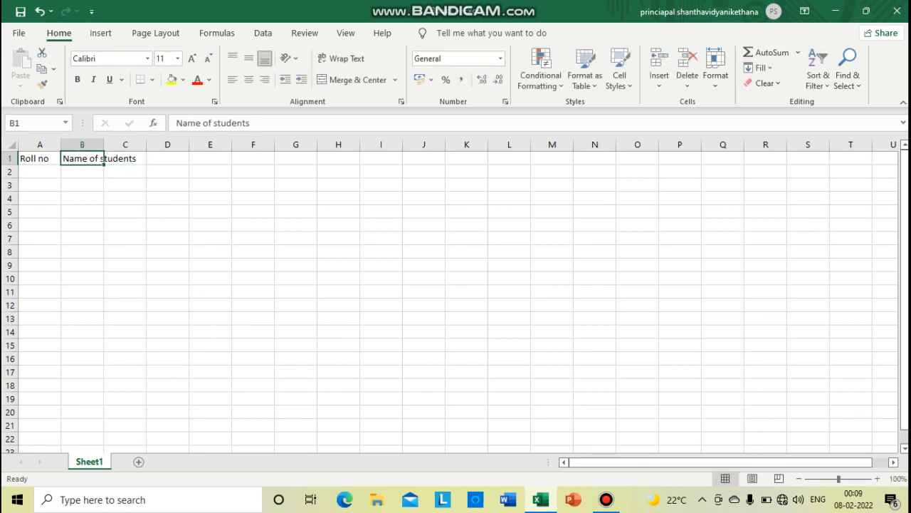
pyautogui.press('Right')
pyautogui.press('Left')
pyautogui.press('Right')
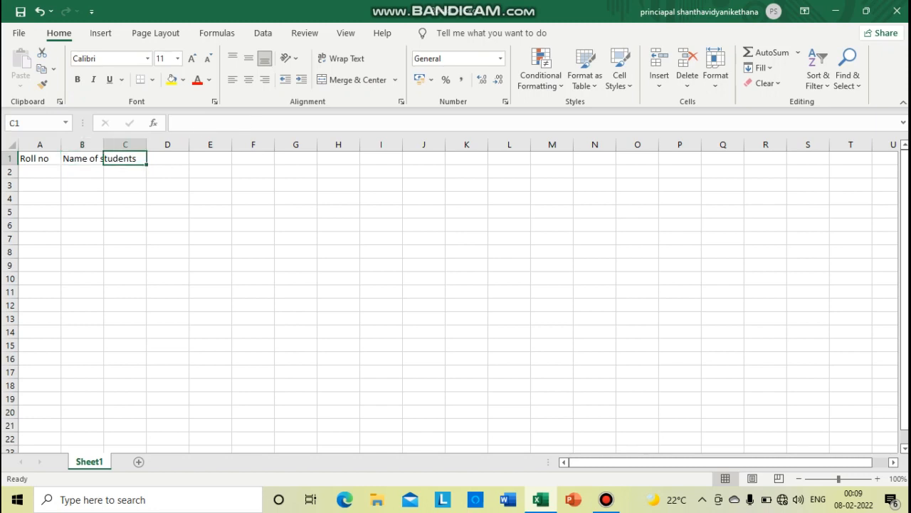
pyautogui.press('Left')
pyautogui.press('Right')
pyautogui.moveTo(103, 145); pyautogui.dragTo(145, 145)
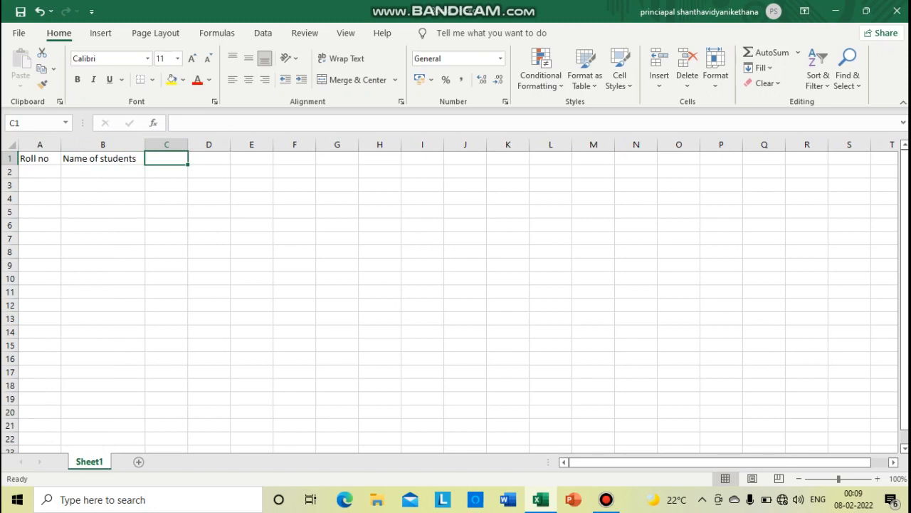
# Enter the headings Science, Maths and Computer in C1 to E1, and widen column E slightly to fit its heading
pyautogui.write('Science')
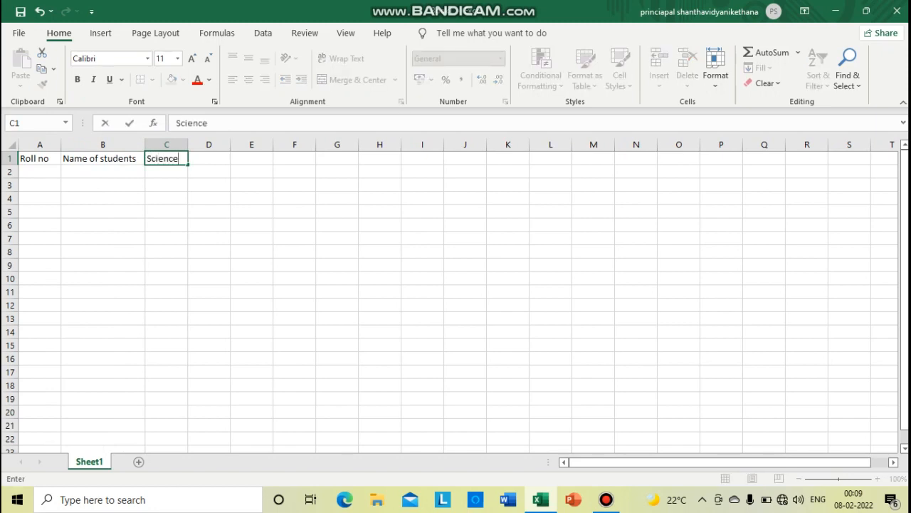
pyautogui.press('Right')
pyautogui.write('Maths')
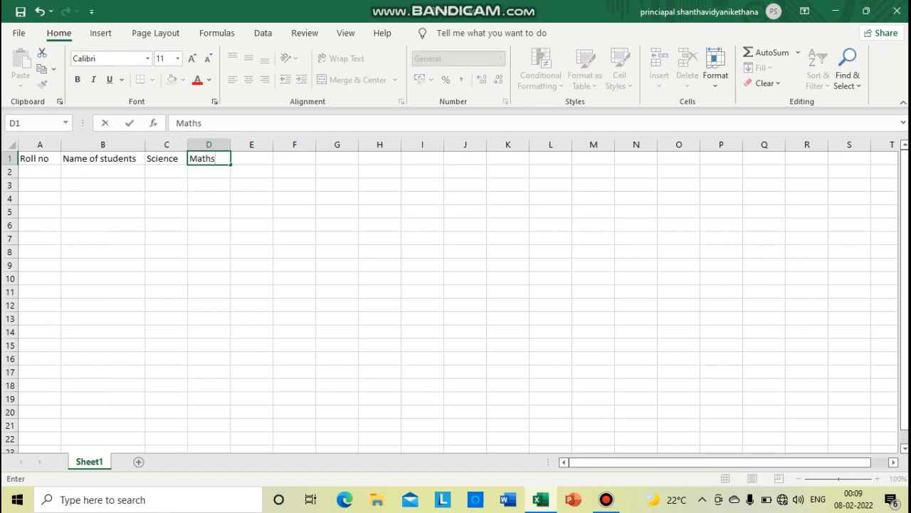
pyautogui.press('Right')
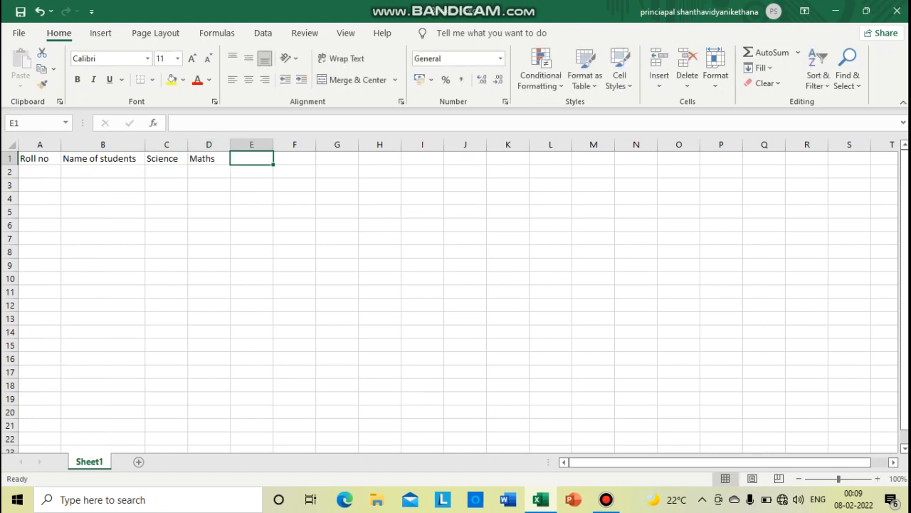
pyautogui.write('Computer')
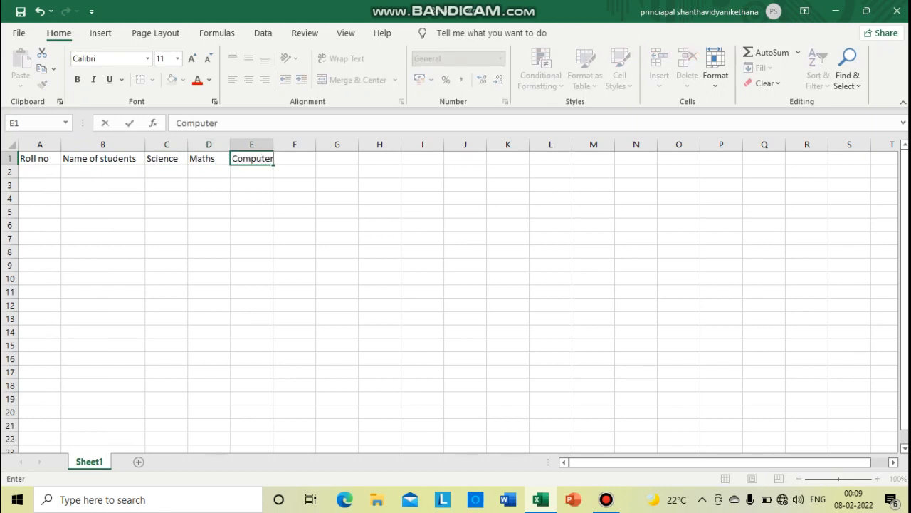
pyautogui.click(209, 171)
pyautogui.moveTo(274, 144); pyautogui.dragTo(279, 144)
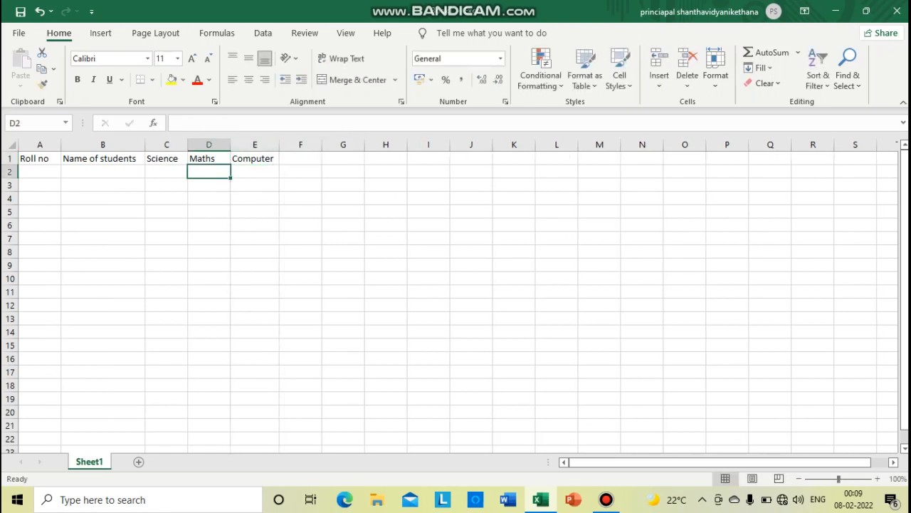
# Make the headings in A1:E1 bold, italic and underlined
pyautogui.moveTo(36, 158); pyautogui.dragTo(253, 158)
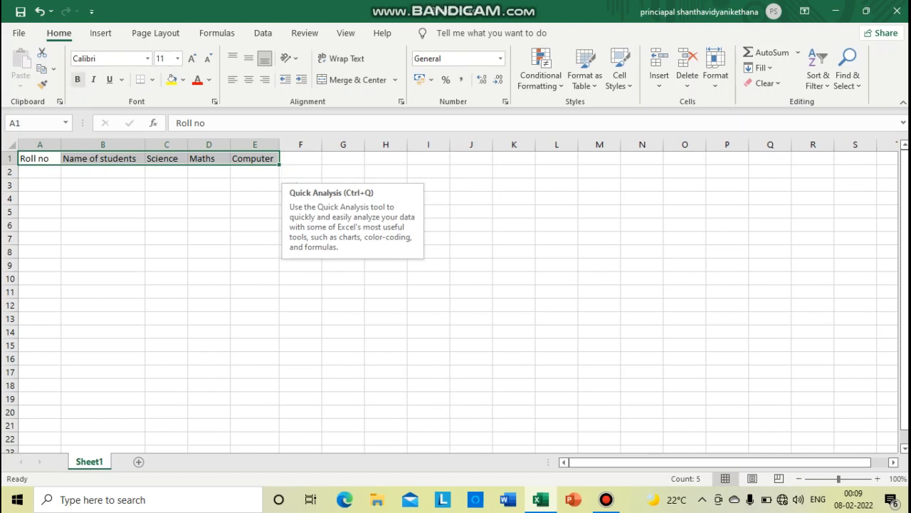
pyautogui.click(78, 79)
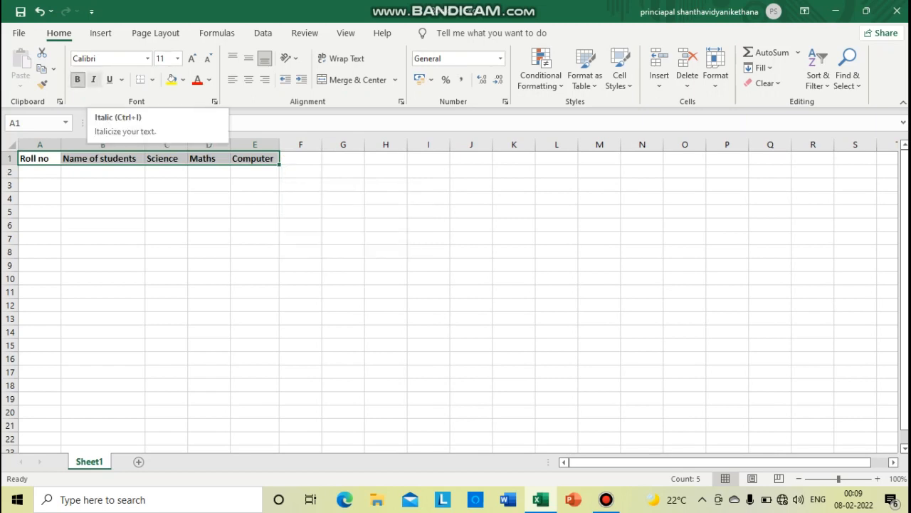
pyautogui.click(93, 79)
pyautogui.click(110, 79)
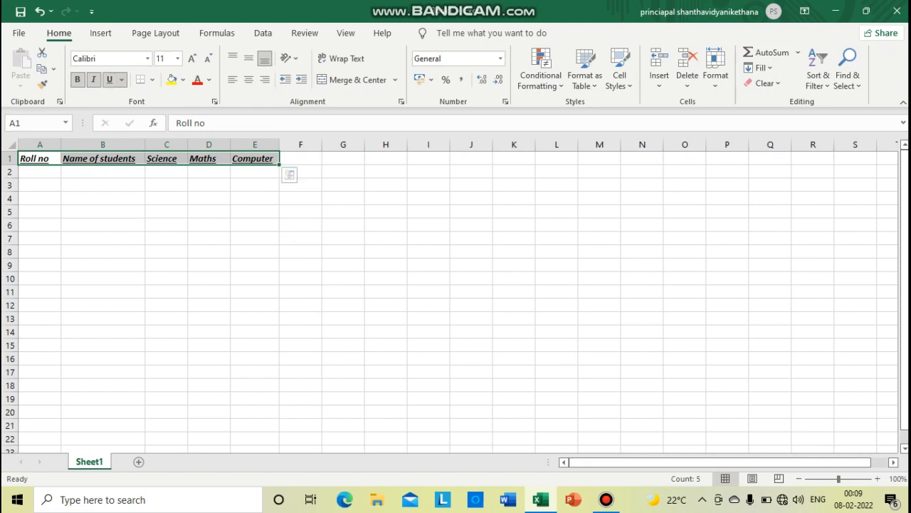
pyautogui.click(178, 59)
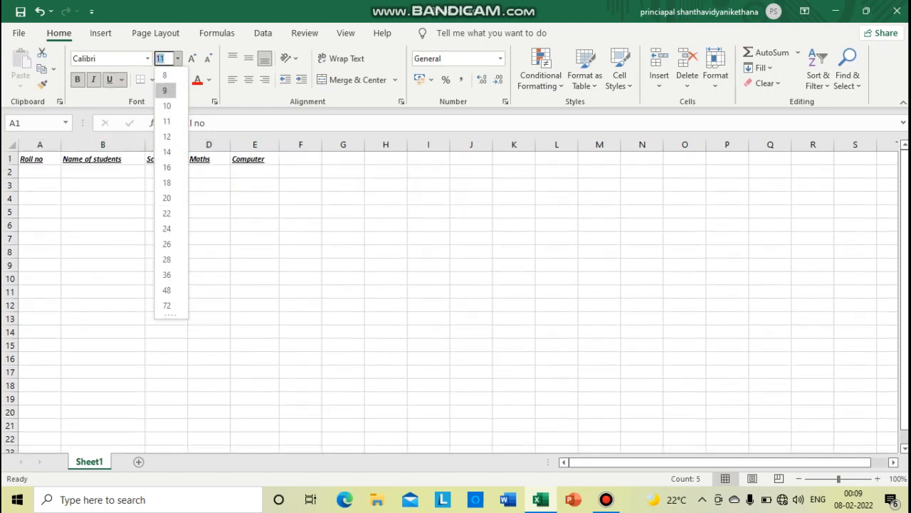
pyautogui.click(166, 121)
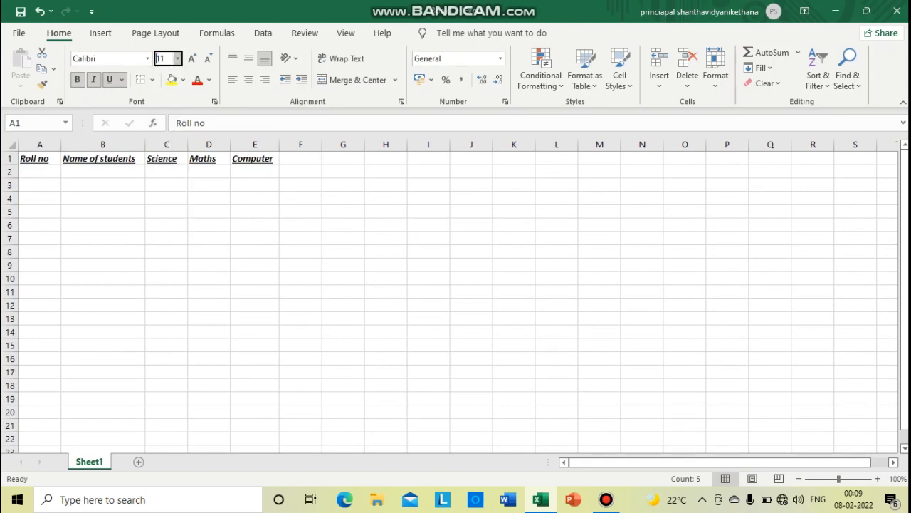
pyautogui.click(147, 58)
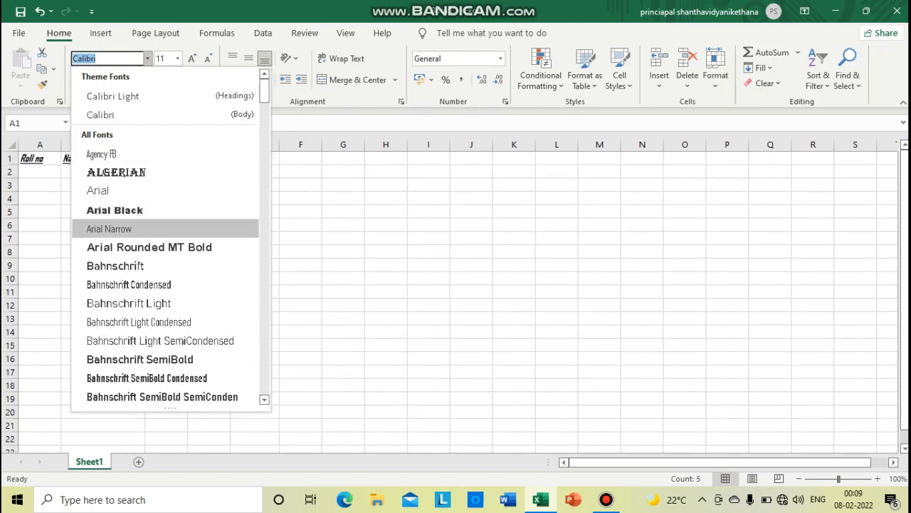
pyautogui.press('Escape')
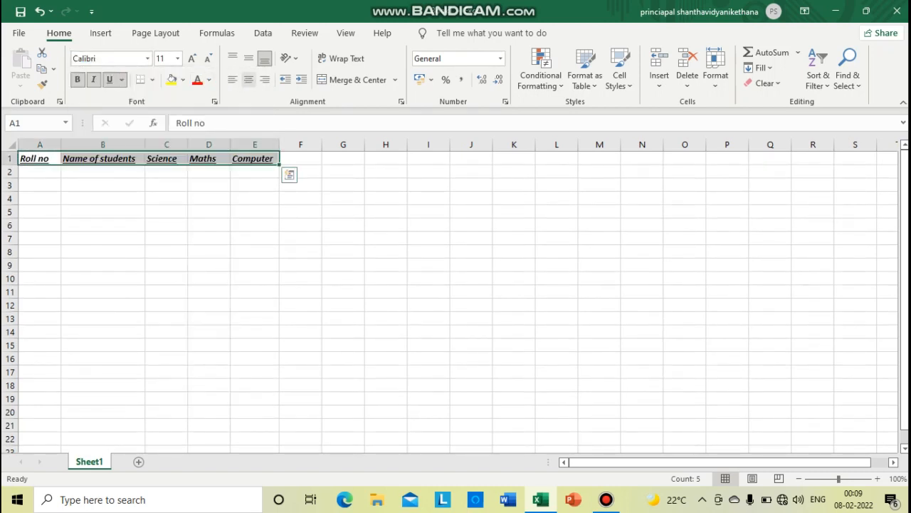
# Centre the headings in A1:E1 horizontally within their cells
pyautogui.click(248, 80)
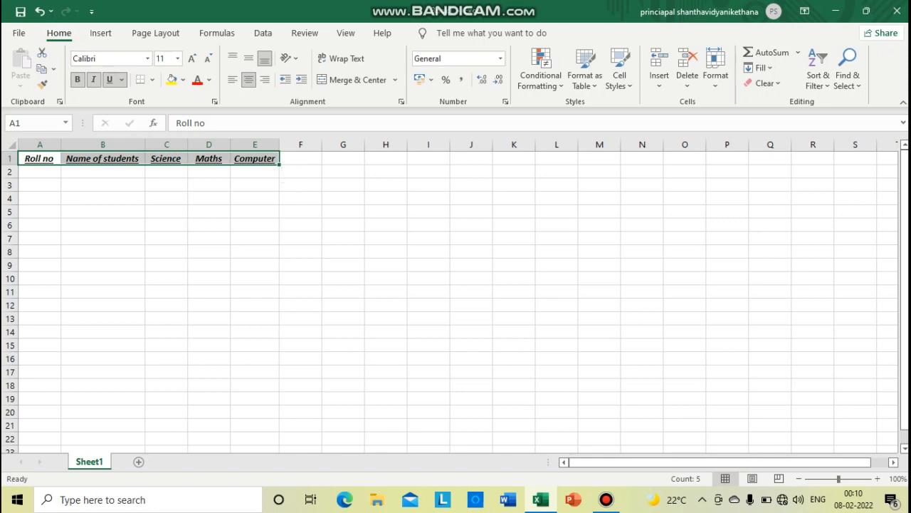
pyautogui.click(40, 171)
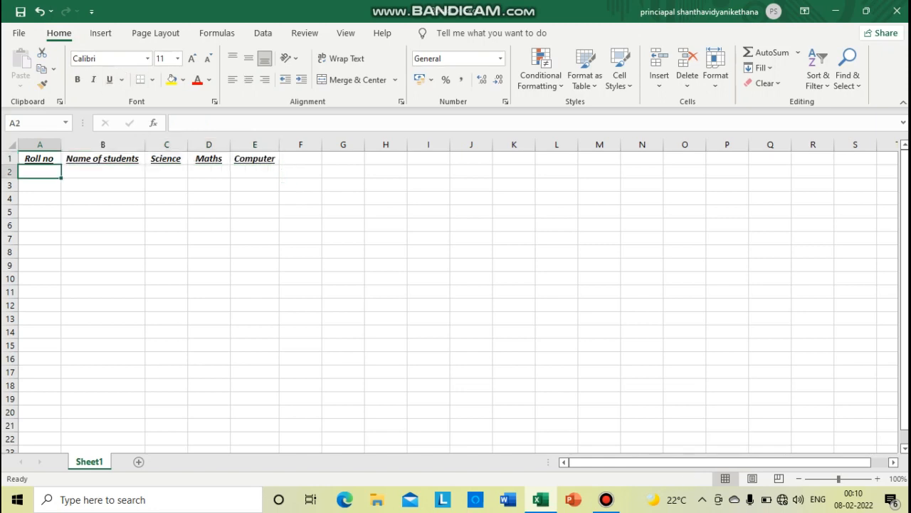
pyautogui.click(102, 159)
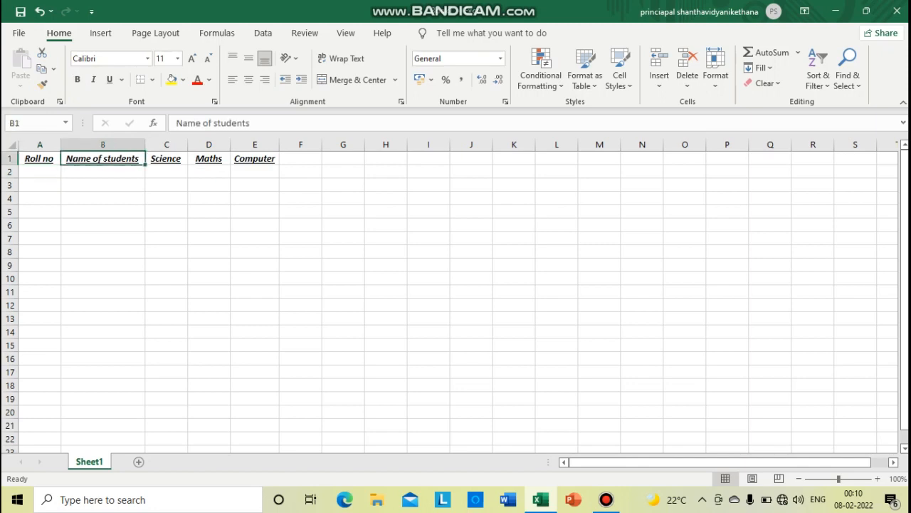
# Overwrite the heading in B1 with "gygyu", and restore the original "Name of students" text
pyautogui.write('gygyu')
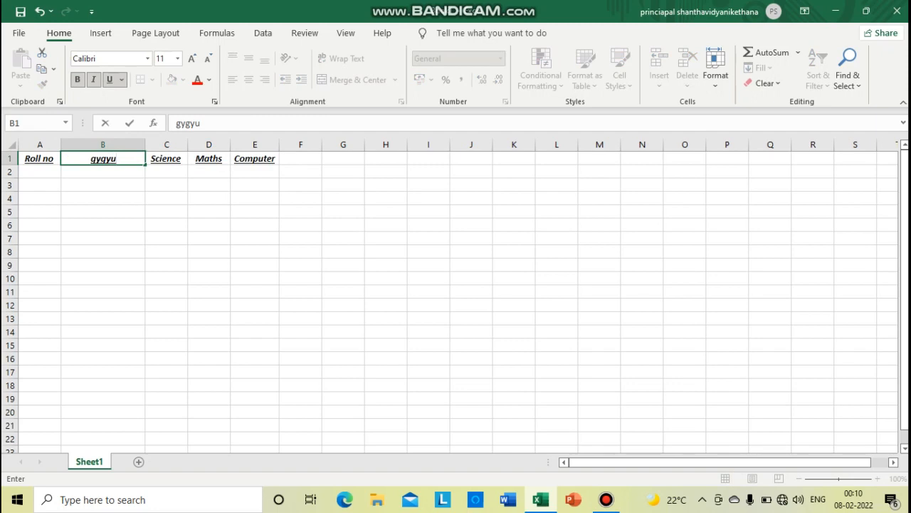
pyautogui.press('Escape')
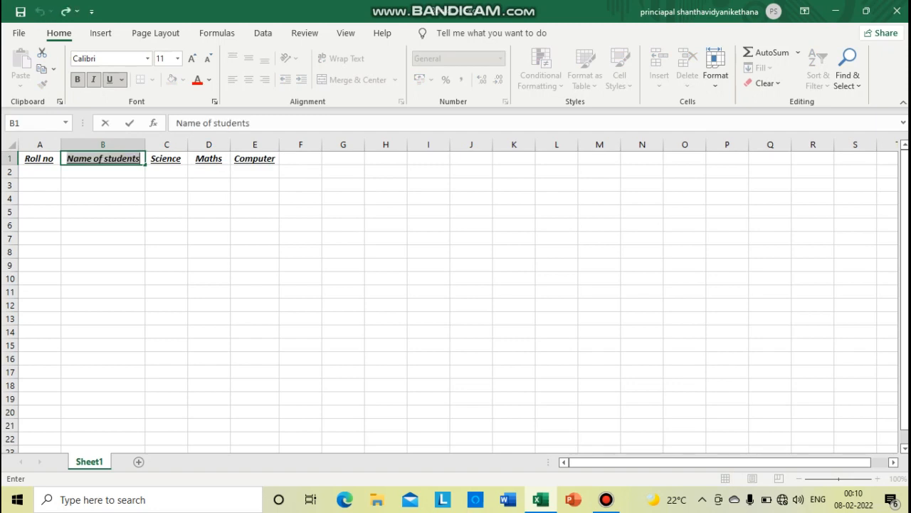
pyautogui.press('Return')
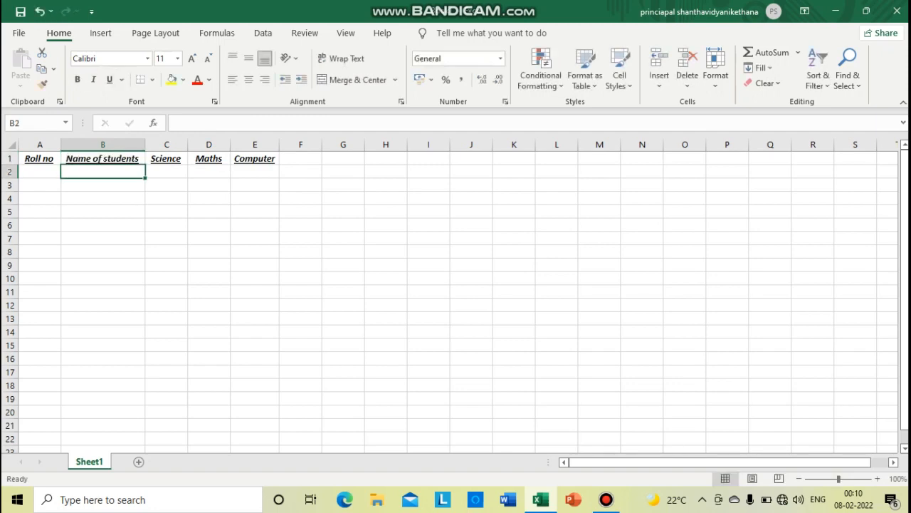
# Edit the B1 heading inside its cell by deleting the "d" in "students" and entering it again
pyautogui.click(122, 158)
pyautogui.doubleClick(122, 158)
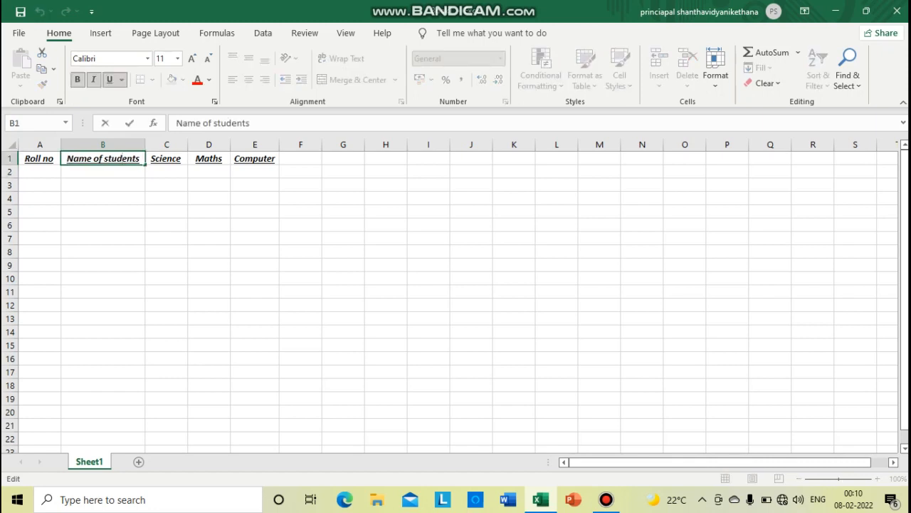
pyautogui.press('BackSpace')
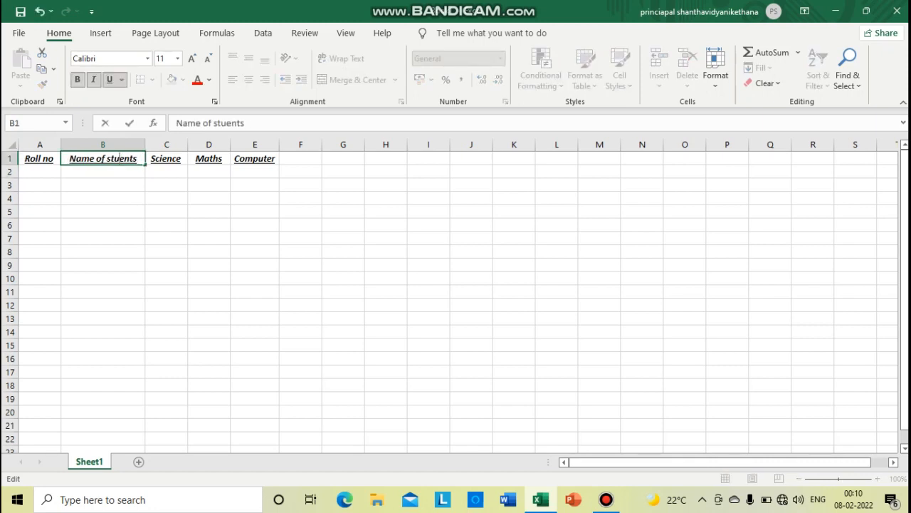
pyautogui.write('d')
pyautogui.press('Escape')
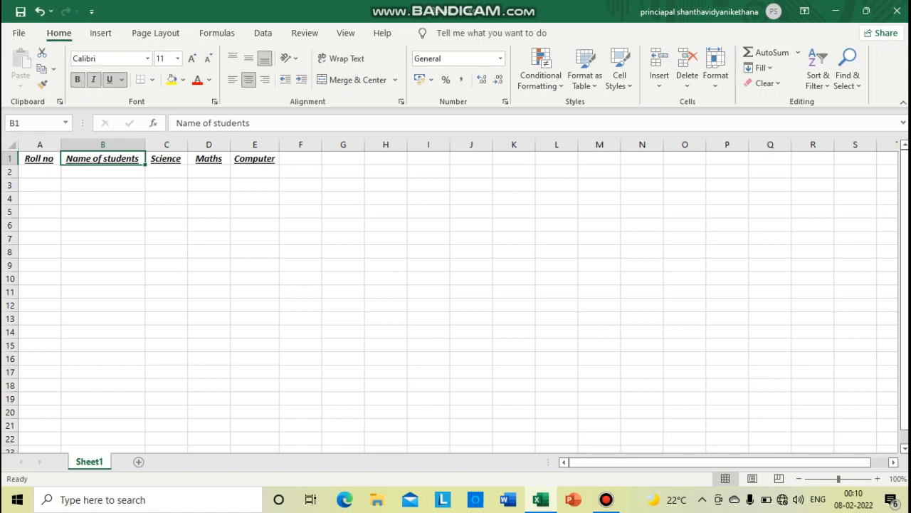
# Move the Computer heading from E1 to F1 with cut and paste
pyautogui.click(255, 158)
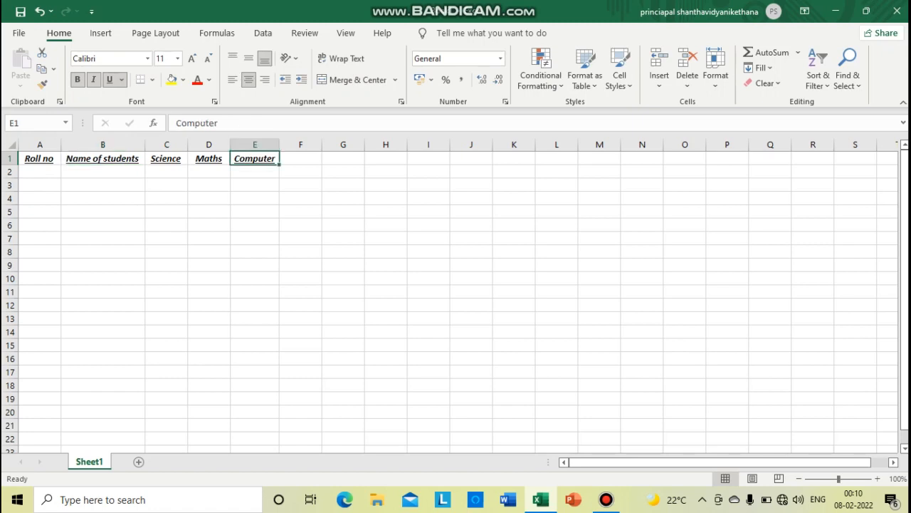
pyautogui.click(301, 159)
pyautogui.click(255, 159)
pyautogui.click(54, 68)
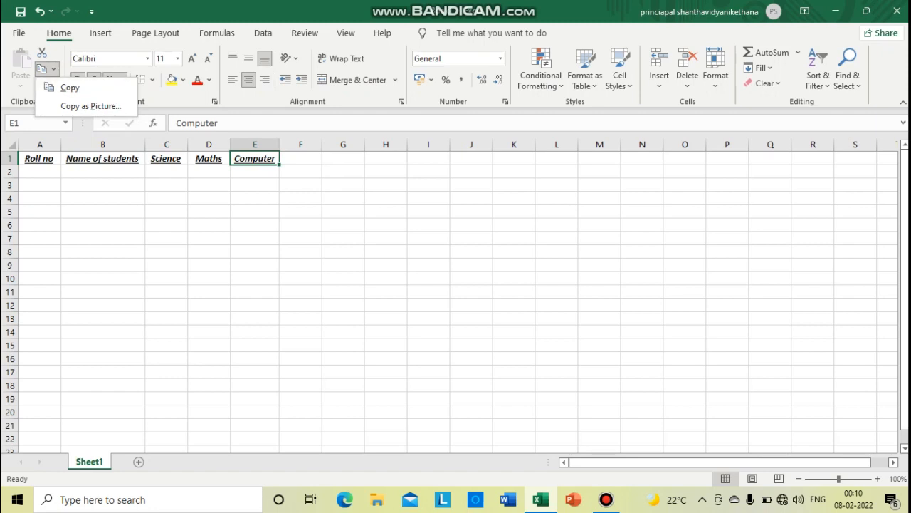
pyautogui.click(70, 87)
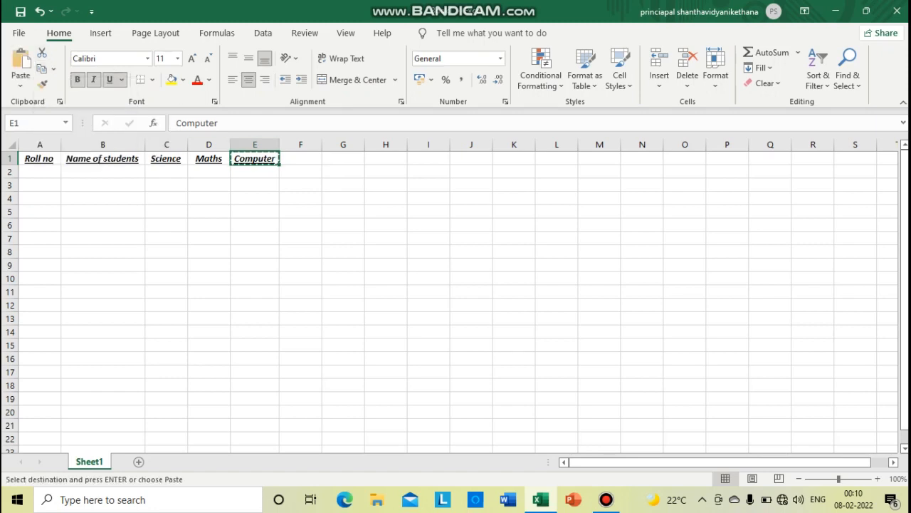
pyautogui.click(300, 159)
pyautogui.click(53, 69)
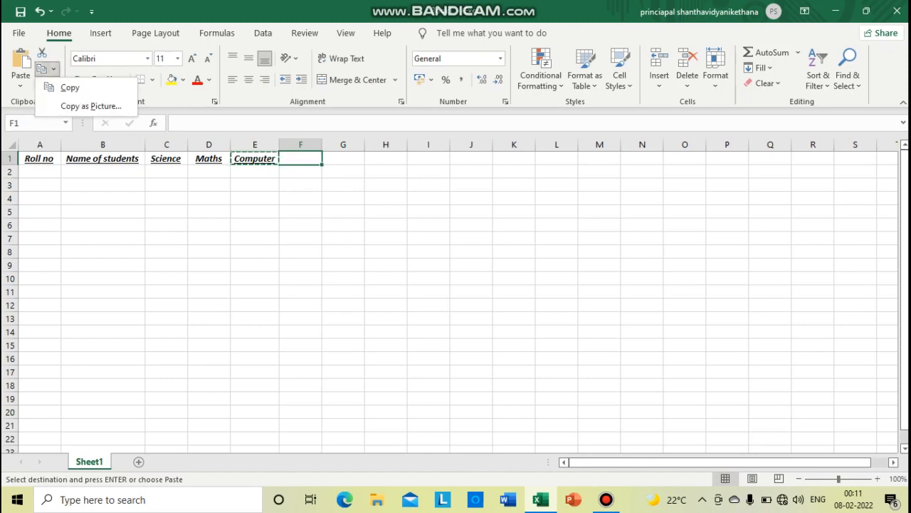
pyautogui.click(20, 59)
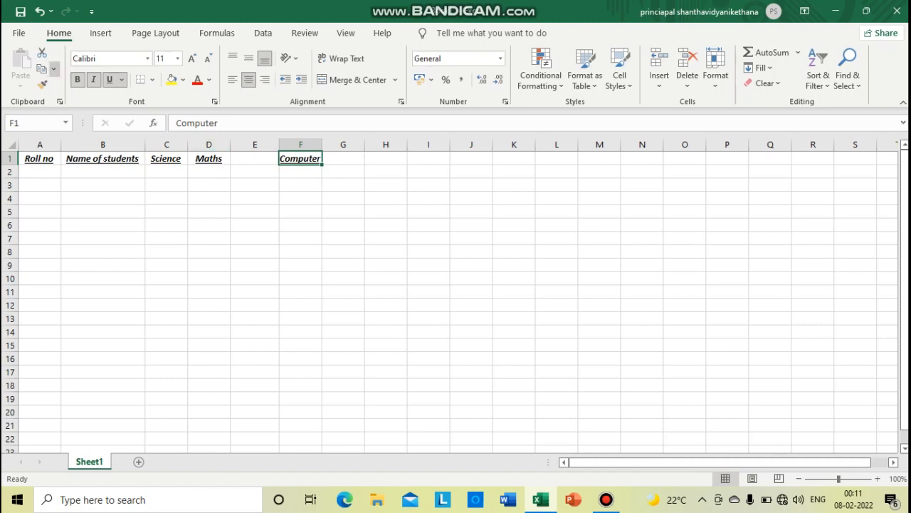
# Copy the Computer heading from F1 and paste it into E1
pyautogui.click(54, 68)
pyautogui.click(70, 88)
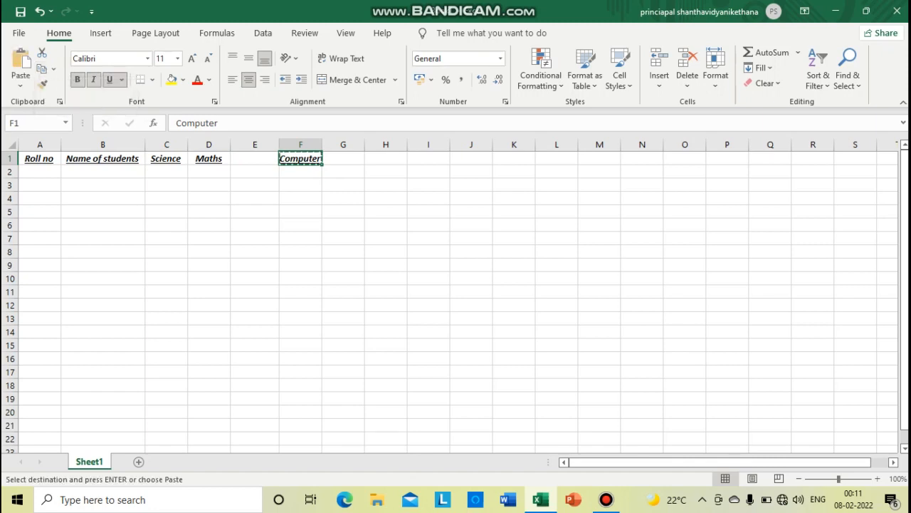
pyautogui.click(255, 158)
pyautogui.click(21, 63)
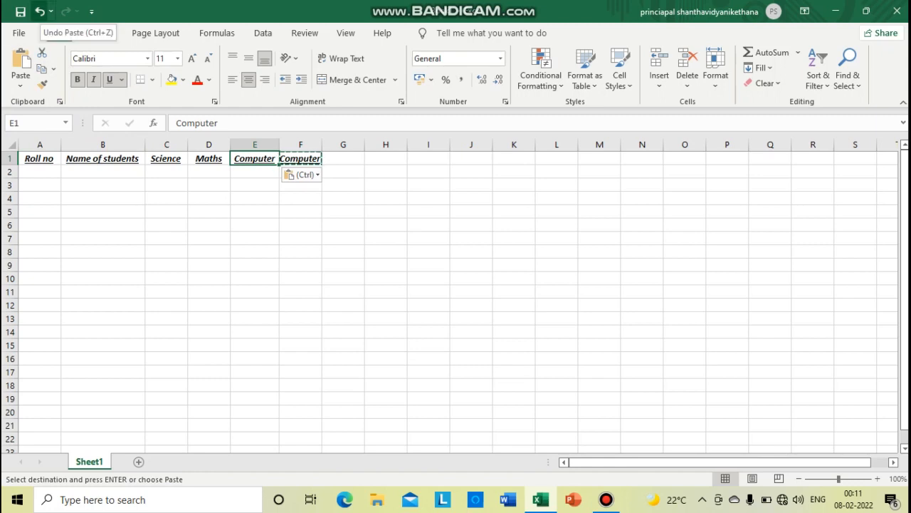
# Undo both the copy of the Computer heading into E1 and its move to F1
pyautogui.click(39, 12)
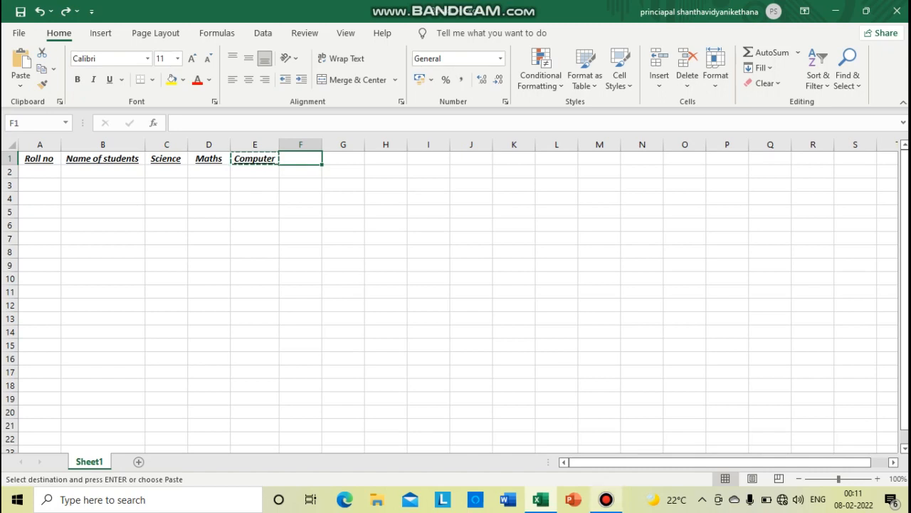
pyautogui.moveTo(606, 499)
pyautogui.click(611, 420)
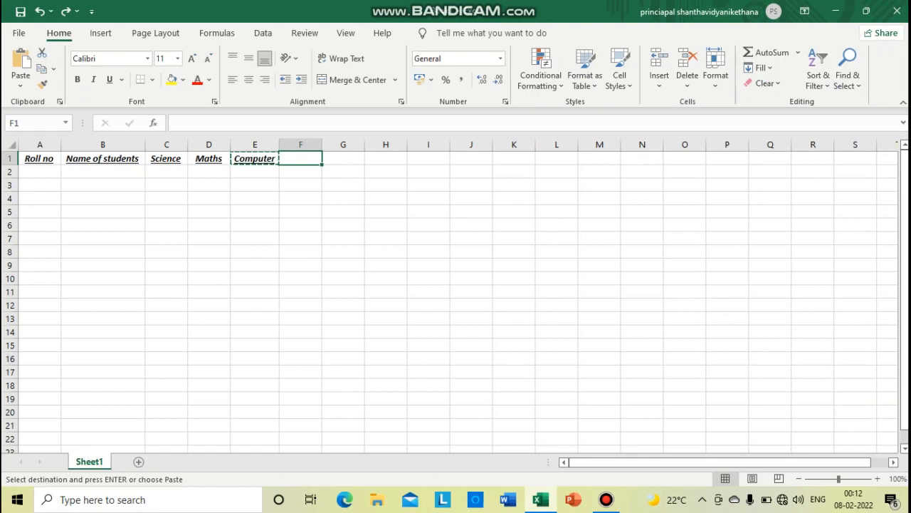
# Select all cells of the worksheet and look over the extent of the selection
pyautogui.hotkey('ctrl', 'a')
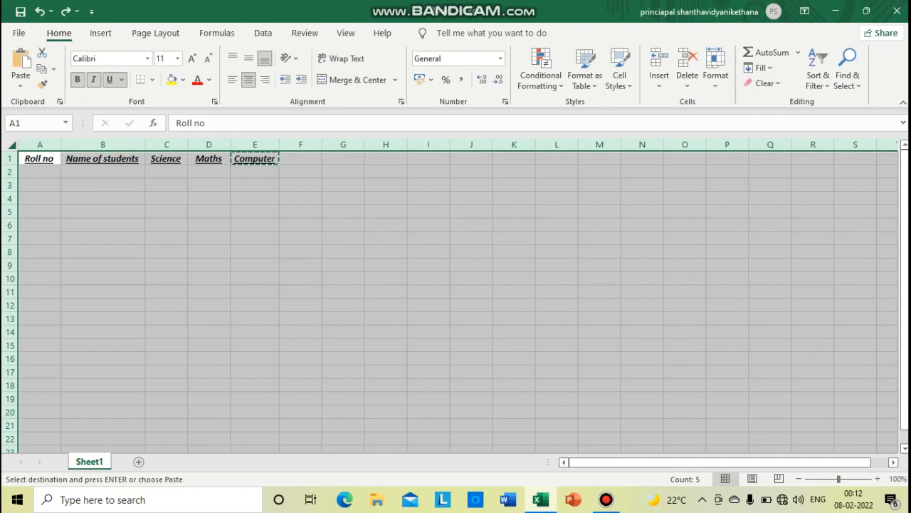
pyautogui.scroll(-5, 459, 299)
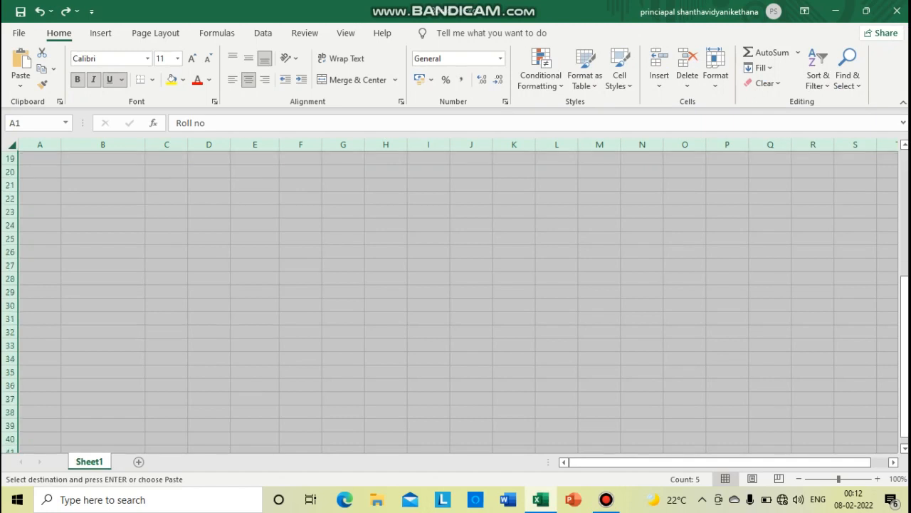
pyautogui.scroll(5, 459, 299)
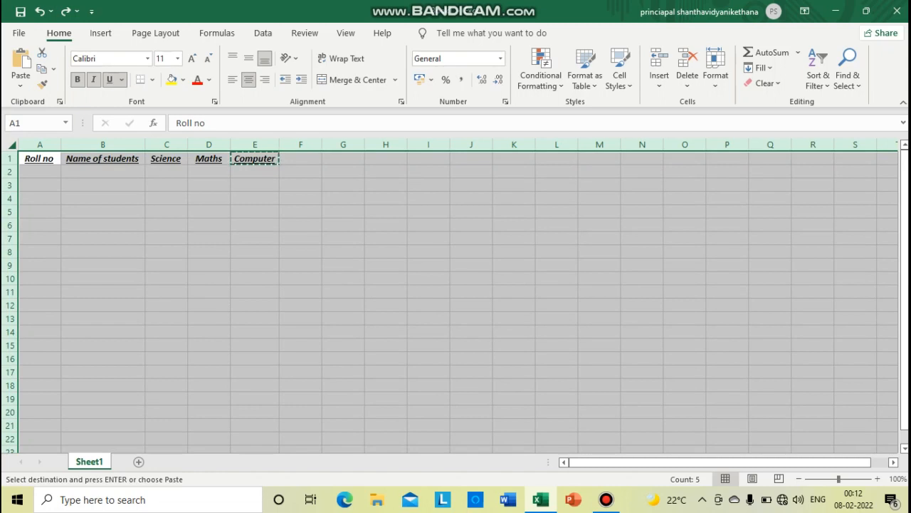
# Set the height of row 5 to 50
pyautogui.click(102, 212)
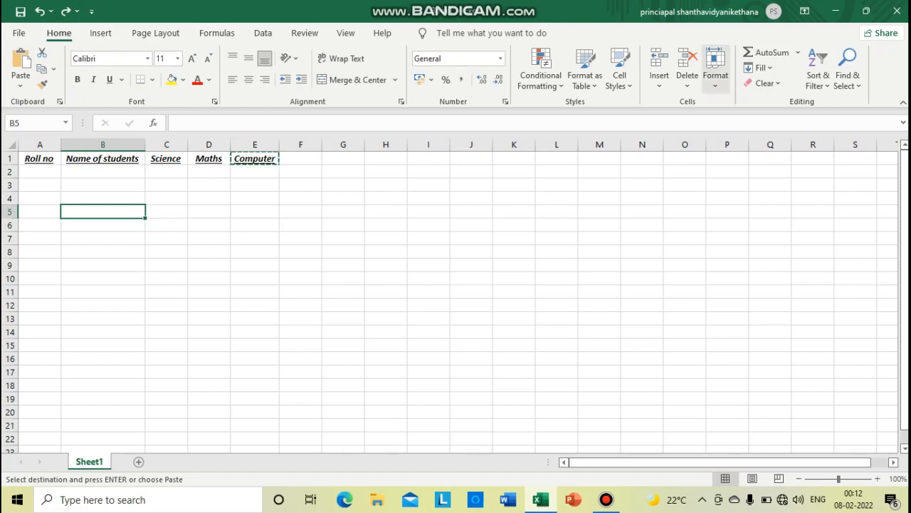
pyautogui.click(716, 71)
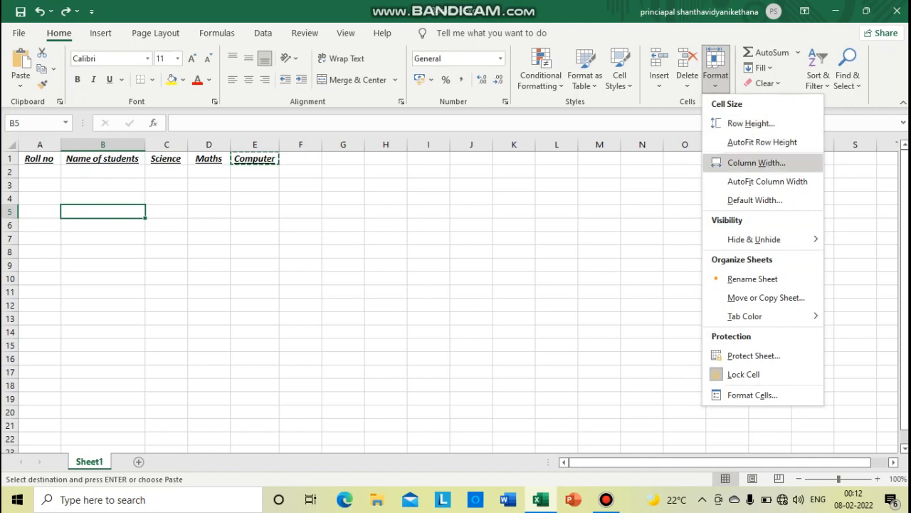
pyautogui.click(751, 123)
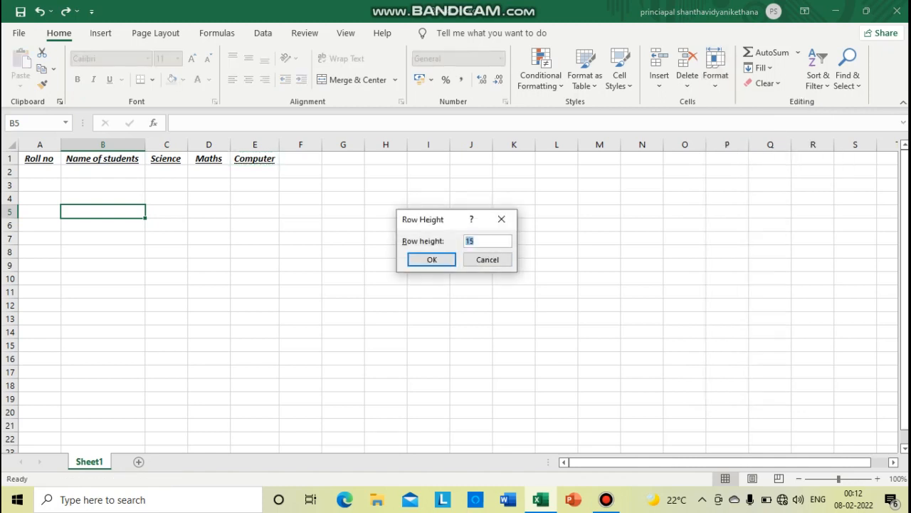
pyautogui.write('50')
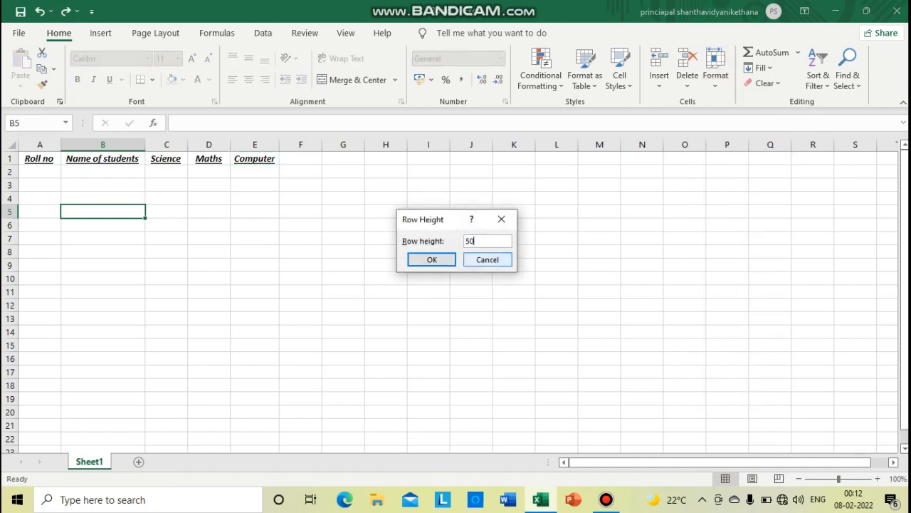
pyautogui.click(432, 260)
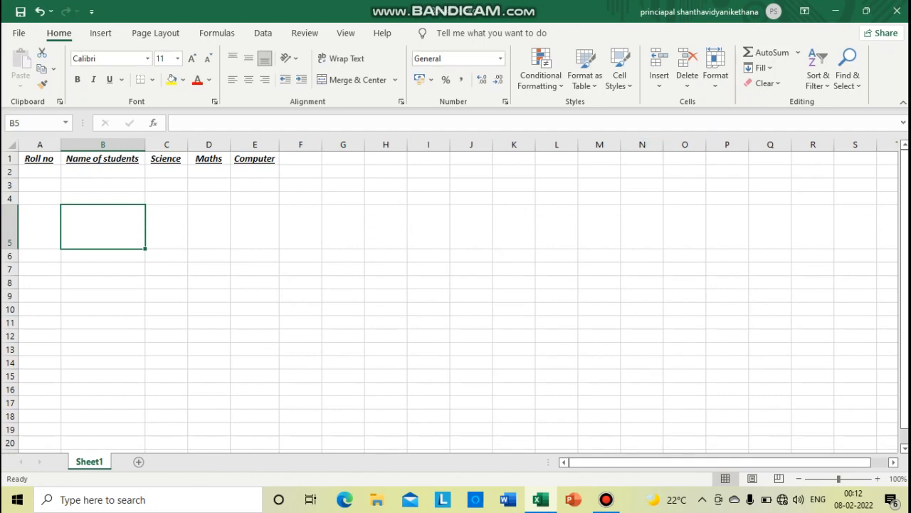
# Set the width of column B to 30
pyautogui.click(716, 69)
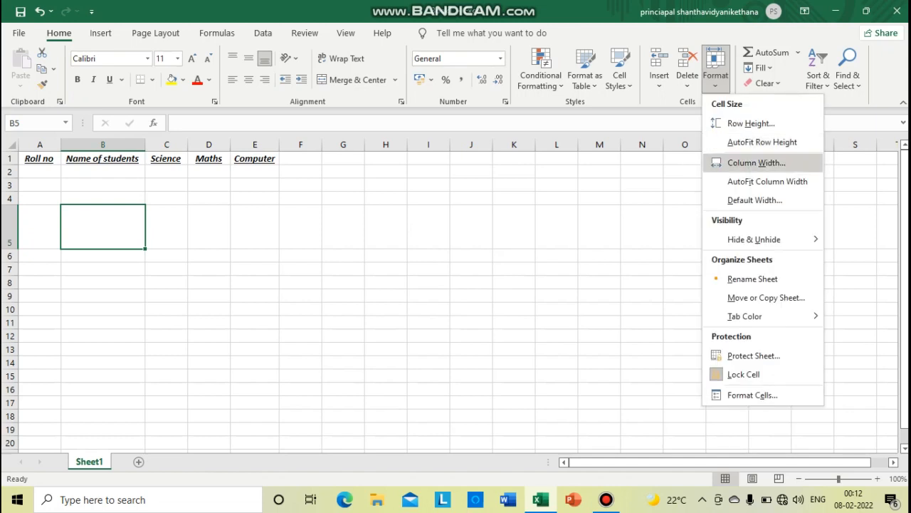
pyautogui.click(756, 163)
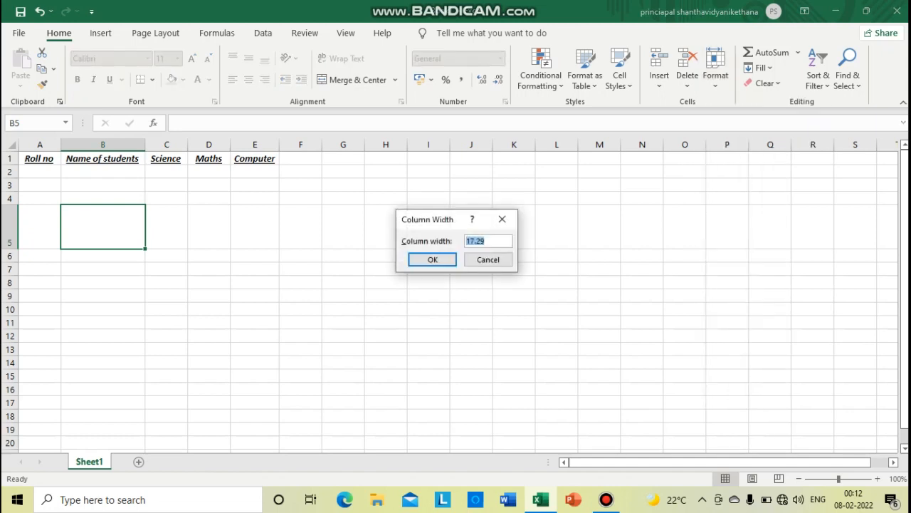
pyautogui.write('30')
pyautogui.press('Return')
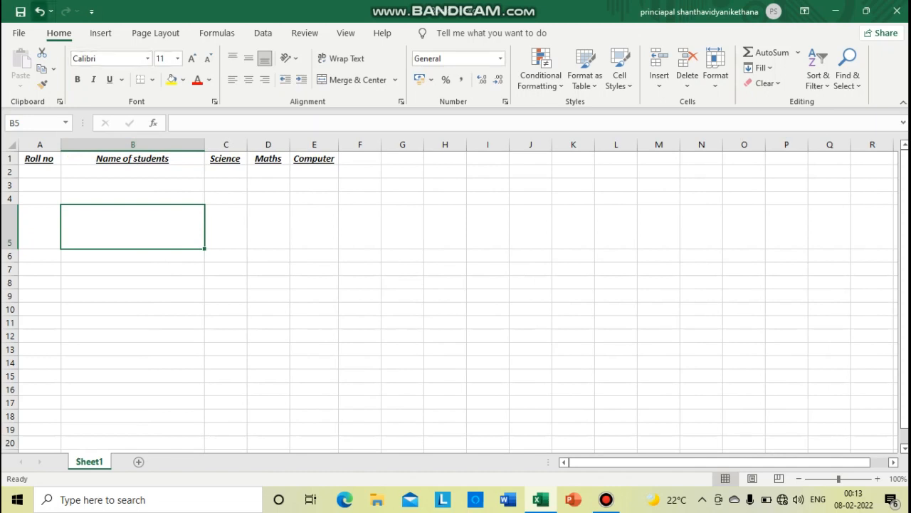
# Undo the column B width change and the row 5 height change
pyautogui.click(39, 11)
pyautogui.click(40, 11)
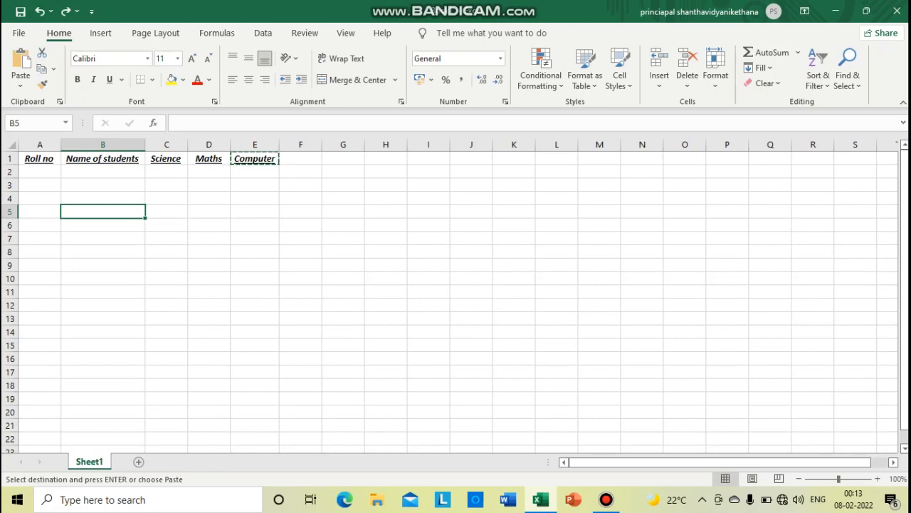
pyautogui.click(255, 144)
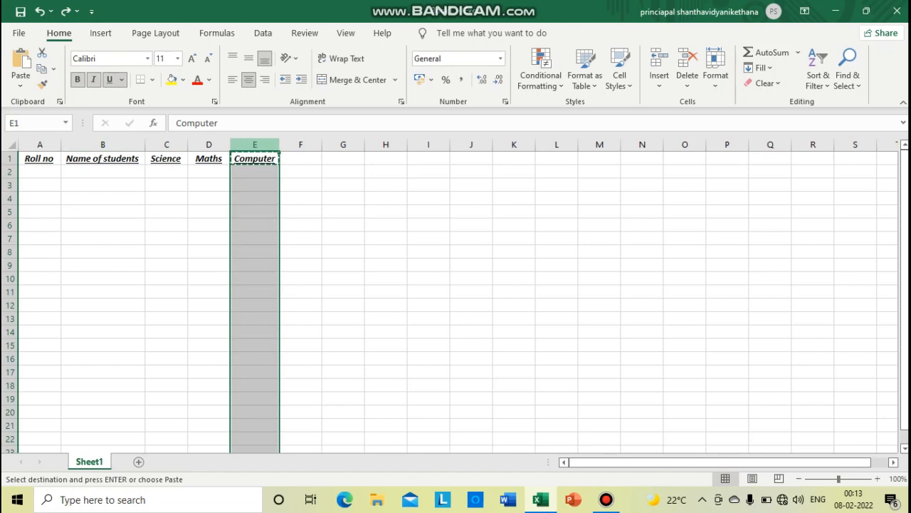
pyautogui.rightClick(255, 146)
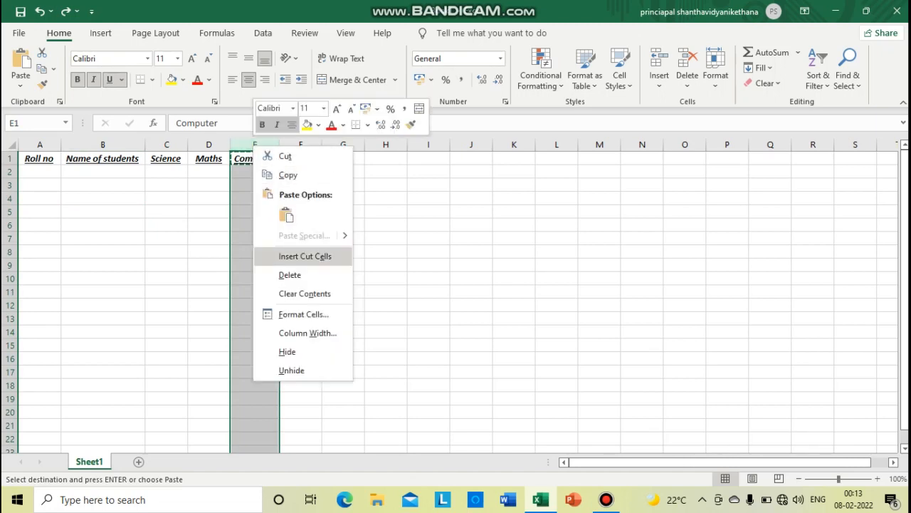
pyautogui.press('Escape')
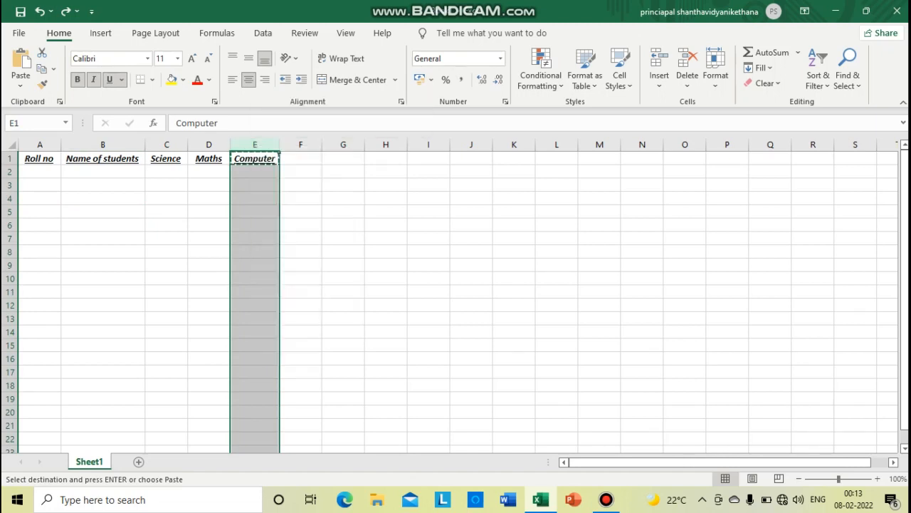
pyautogui.moveTo(255, 172); pyautogui.dragTo(255, 185)
pyautogui.click(255, 159)
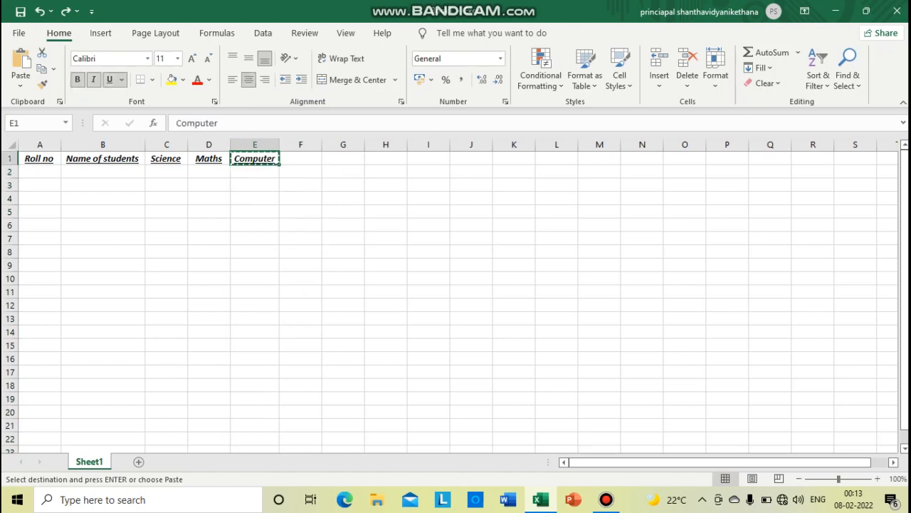
# Cancel the pending cut of the Computer heading and insert an empty column between Maths and Computer
pyautogui.press('Escape')
pyautogui.click(255, 144)
pyautogui.rightClick(254, 146)
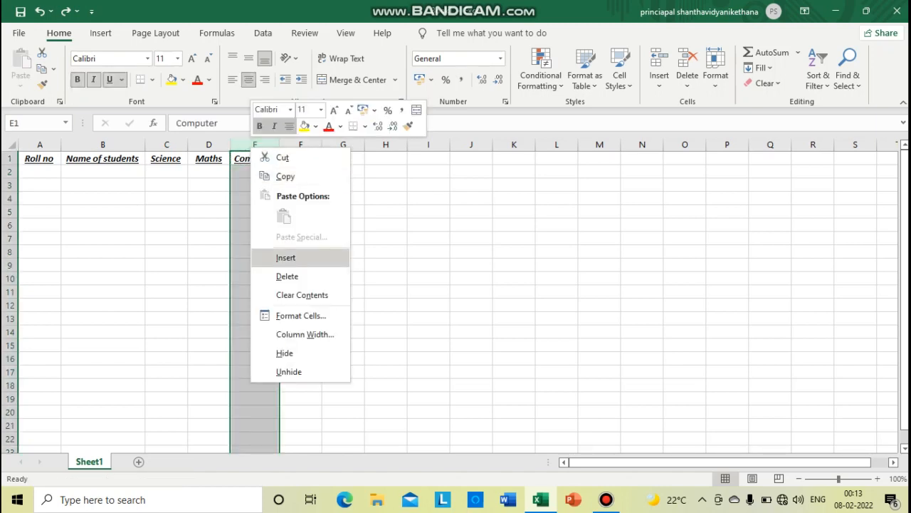
pyautogui.click(286, 257)
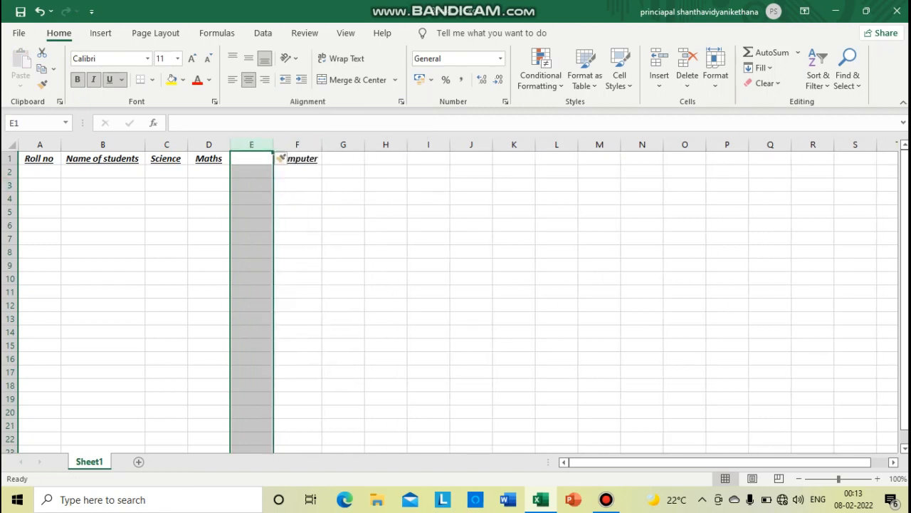
# Insert an empty row above the heading row
pyautogui.click(10, 159)
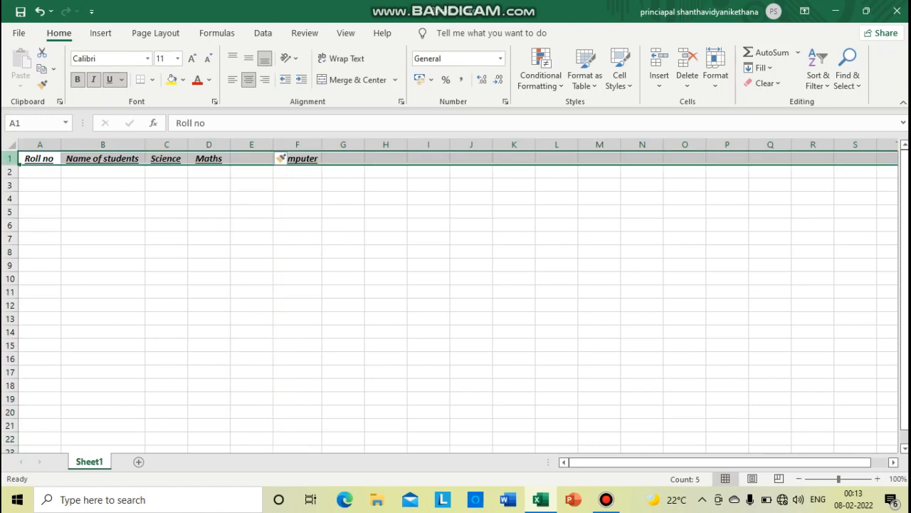
pyautogui.rightClick(10, 159)
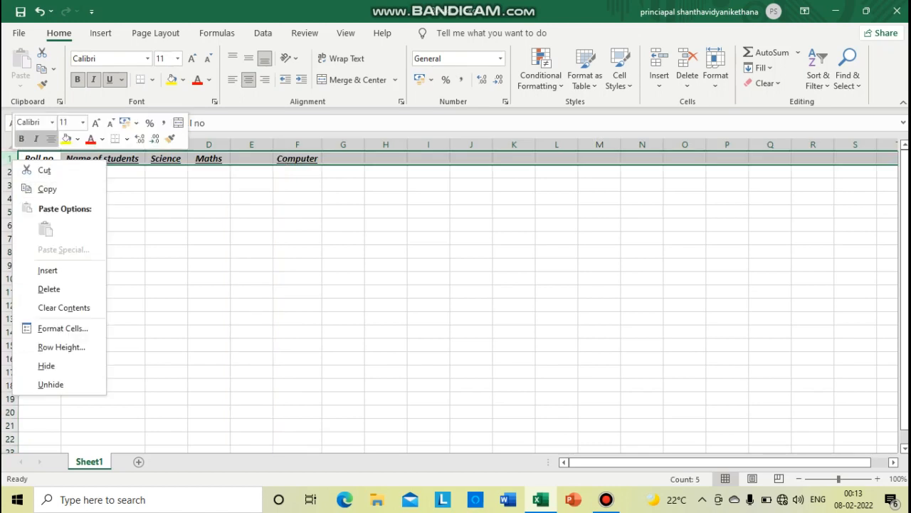
pyautogui.click(47, 270)
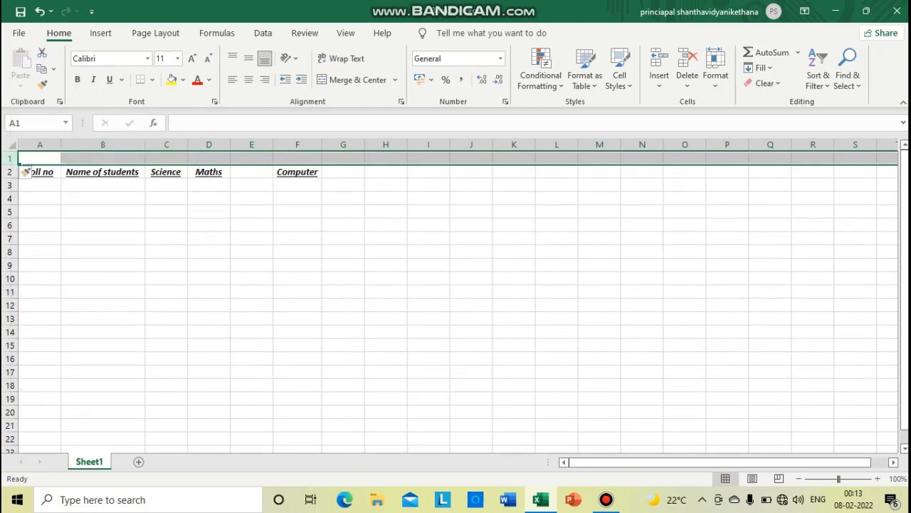
# Undo the row insertion above the headings and the column insertion between Maths and Computer
pyautogui.click(39, 12)
pyautogui.click(39, 12)
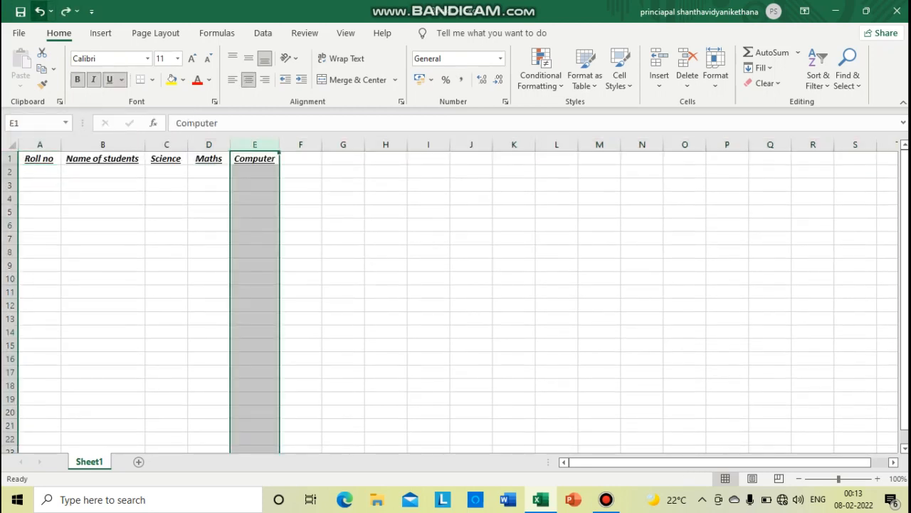
pyautogui.click(209, 292)
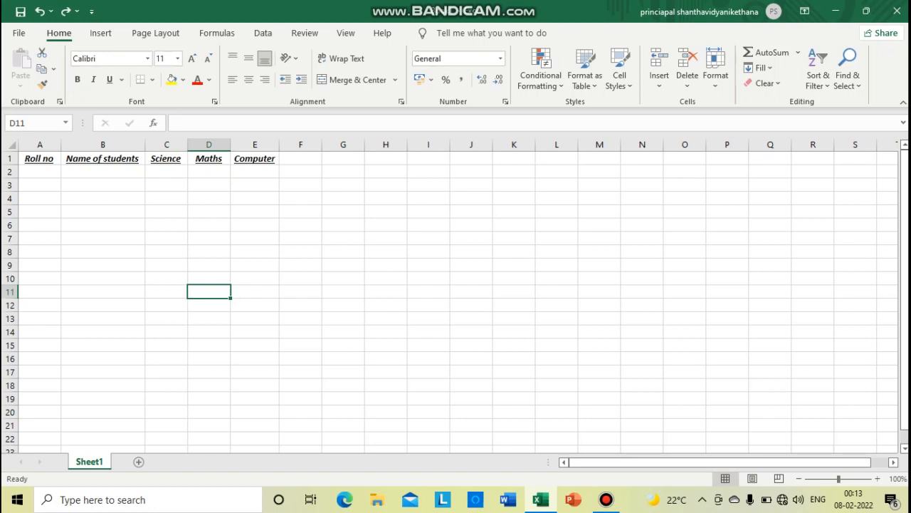
# Enter "computer applications" in cell G8
pyautogui.click(343, 251)
pyautogui.write('co')
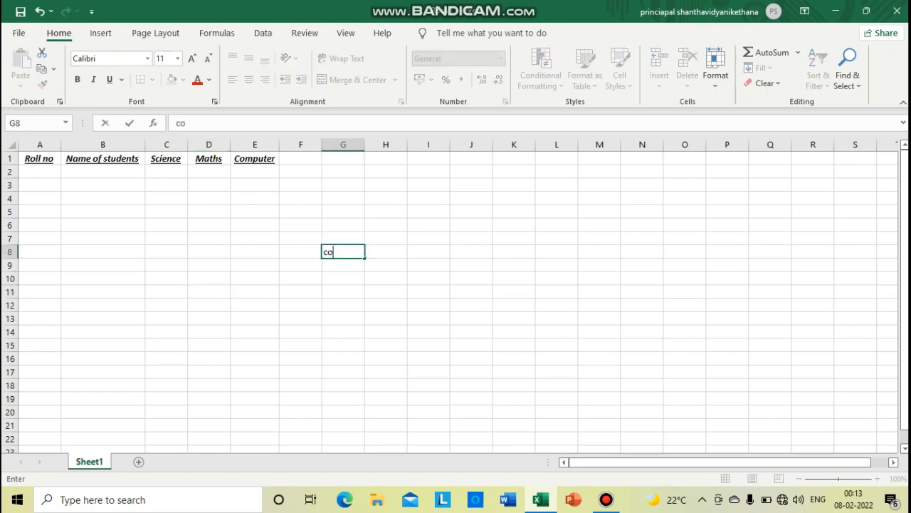
pyautogui.write('mputer applications')
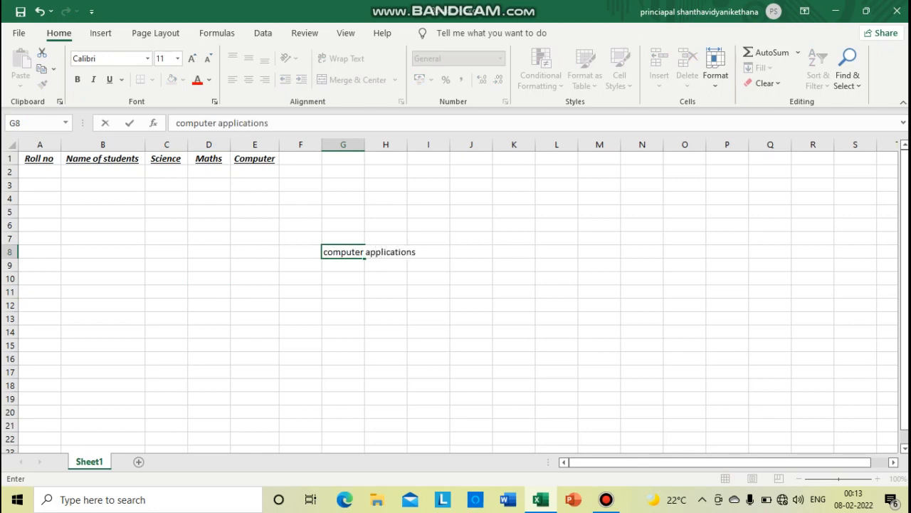
pyautogui.press('Return')
pyautogui.moveTo(344, 251); pyautogui.dragTo(429, 251)
pyautogui.click(343, 278)
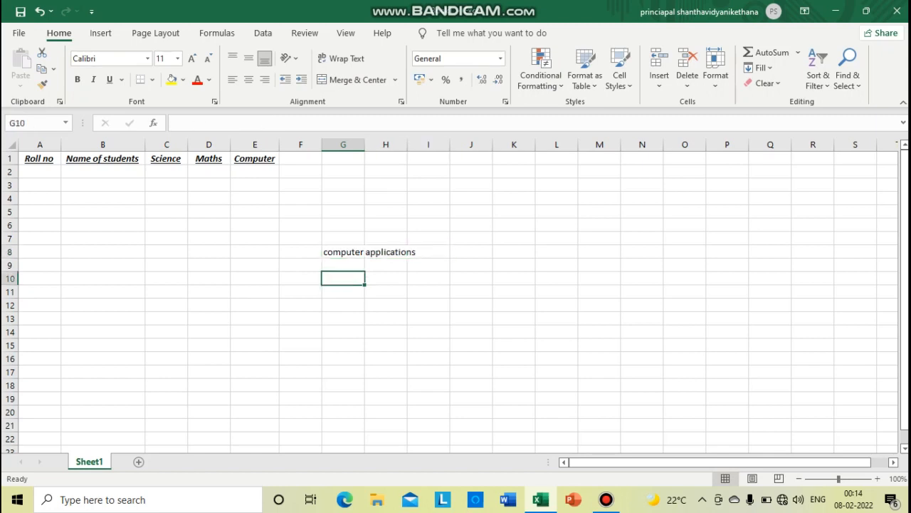
# Merge cells G8 to I8 into one cell without centring the "computer applications" text
pyautogui.moveTo(343, 251); pyautogui.dragTo(431, 252)
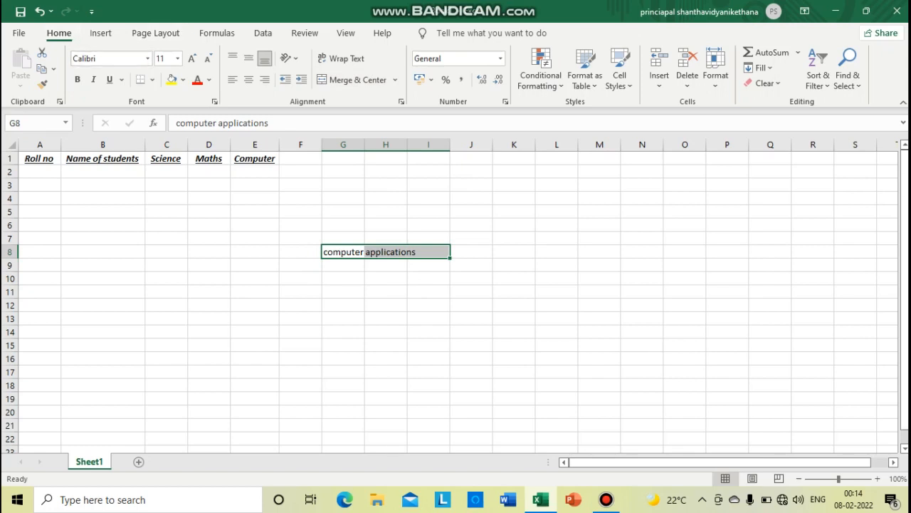
pyautogui.click(395, 80)
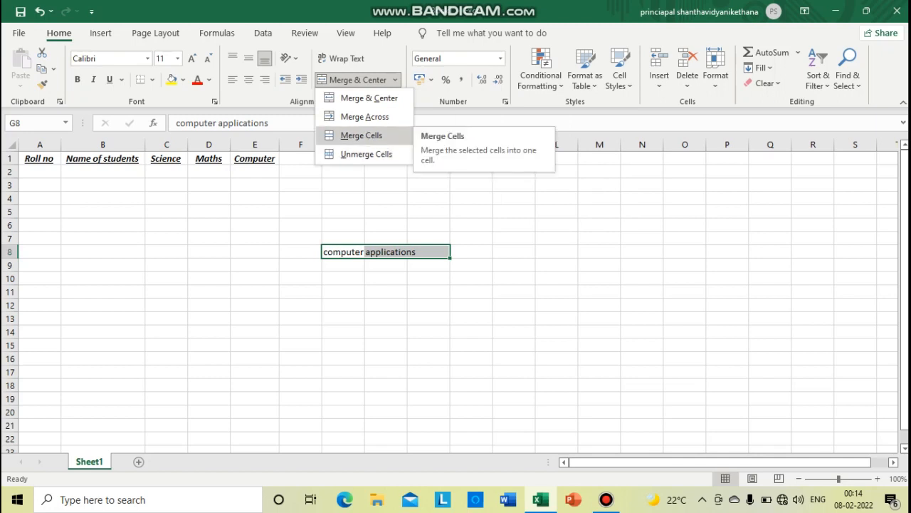
pyautogui.click(361, 136)
pyautogui.click(344, 292)
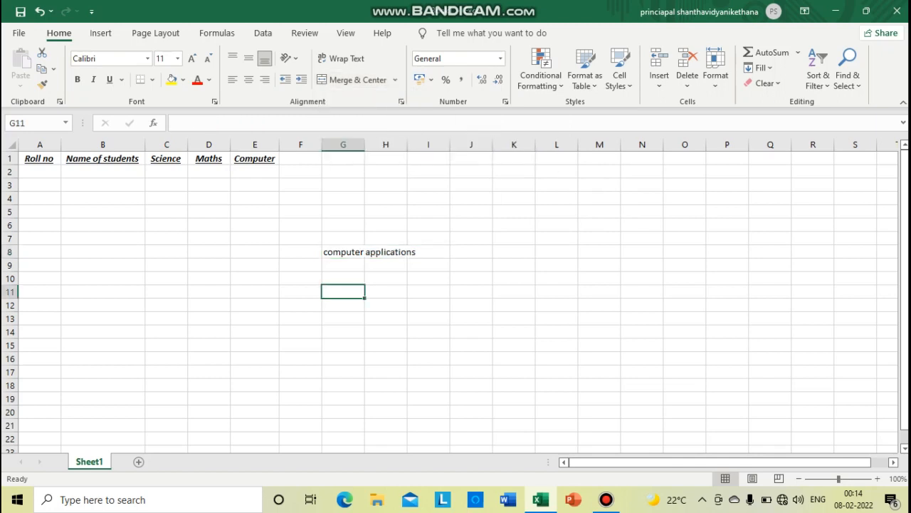
# Unmerge the cell holding "computer applications" back into separate cells
pyautogui.click(385, 252)
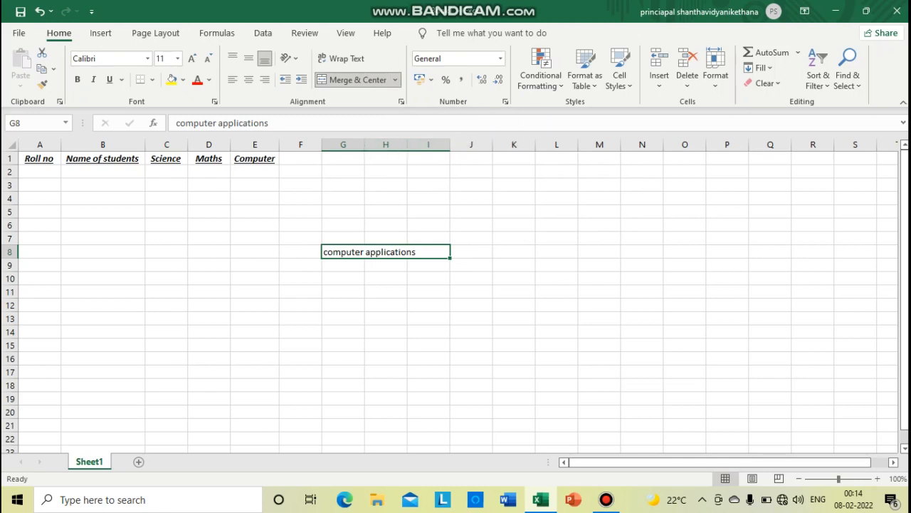
pyautogui.click(395, 80)
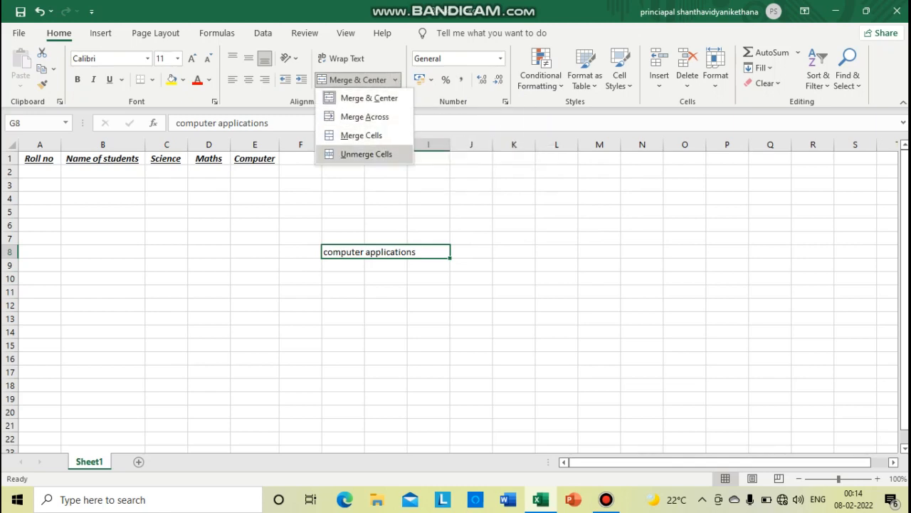
pyautogui.click(366, 154)
pyautogui.click(386, 278)
pyautogui.click(344, 252)
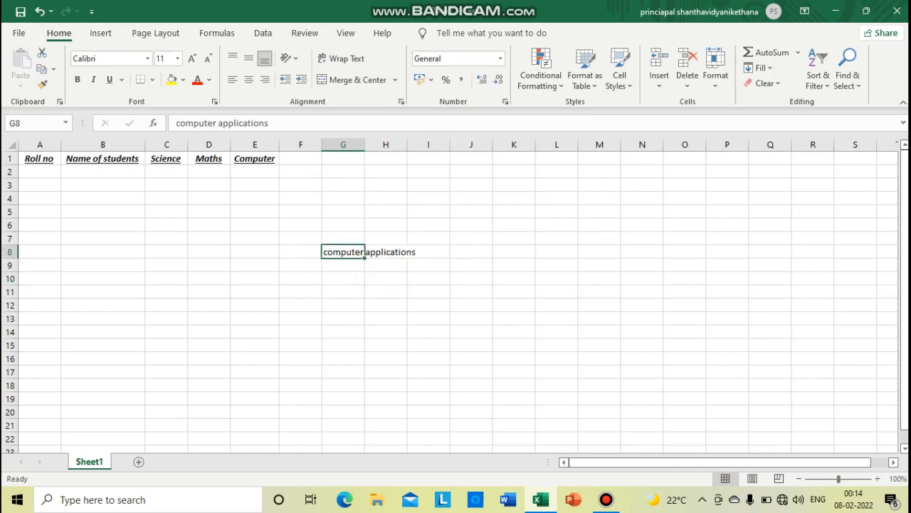
# Merge G8:I8 again with the Merge Cells option so "computer applications" spans all three cells
pyautogui.moveTo(343, 252); pyautogui.dragTo(428, 252)
pyautogui.click(395, 80)
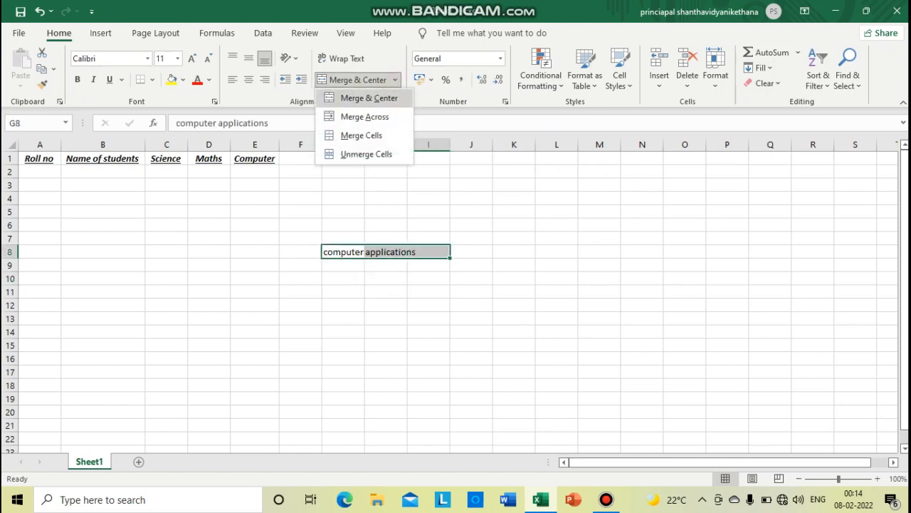
pyautogui.click(356, 134)
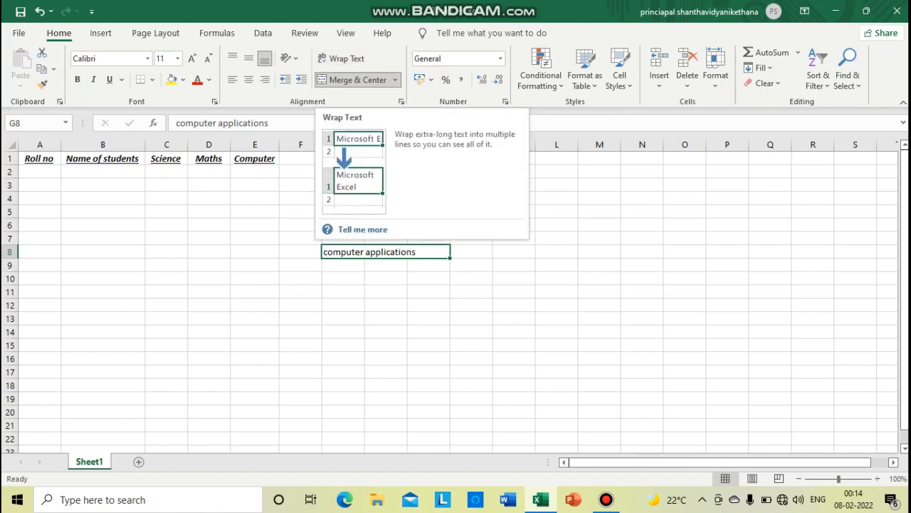
# Enter "computer science" in cell G10 and wrap its text within the cell
pyautogui.click(343, 279)
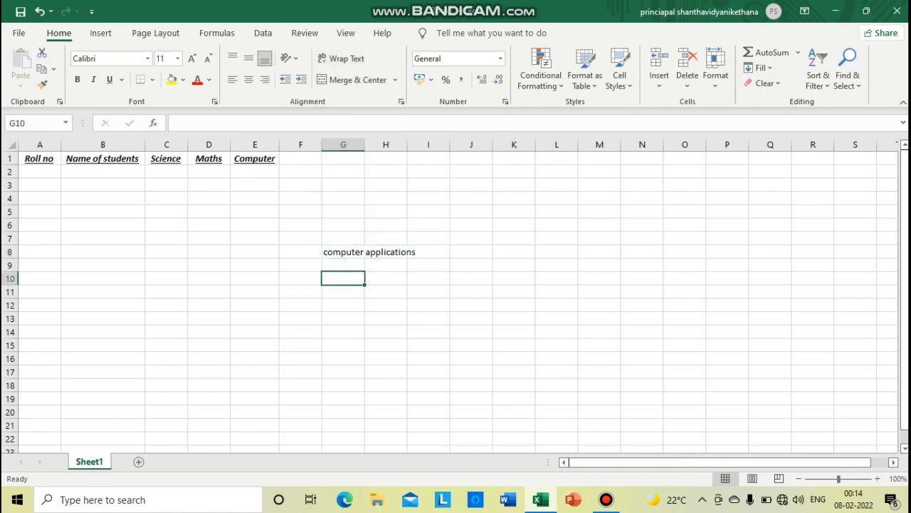
pyautogui.write('compute')
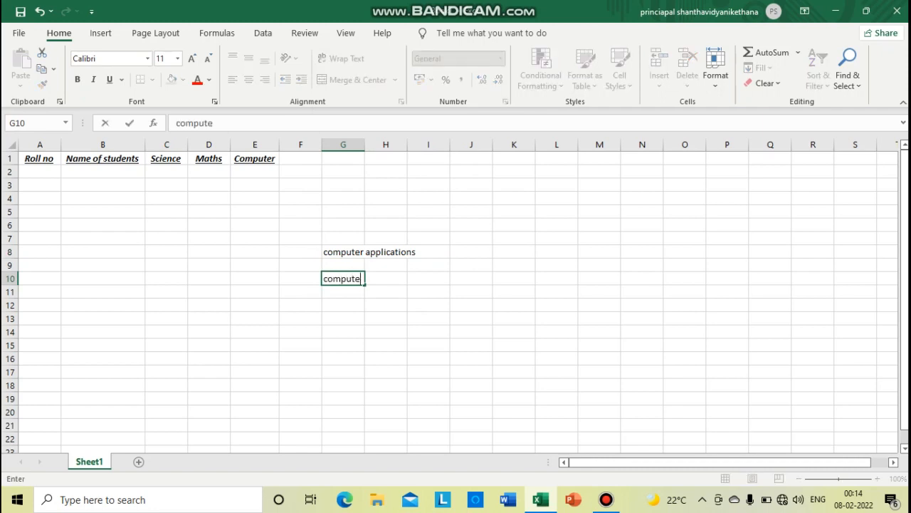
pyautogui.write('r science')
pyautogui.moveTo(386, 292); pyautogui.dragTo(386, 304)
pyautogui.click(344, 278)
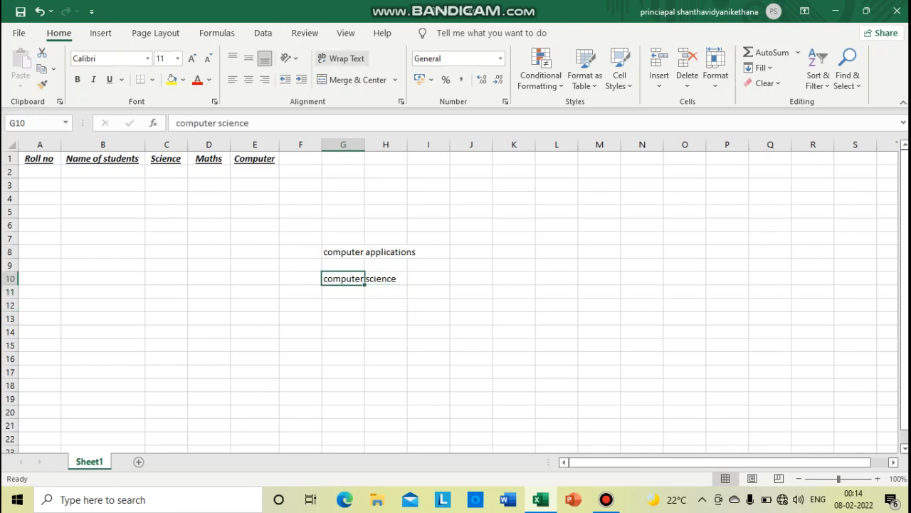
pyautogui.click(340, 59)
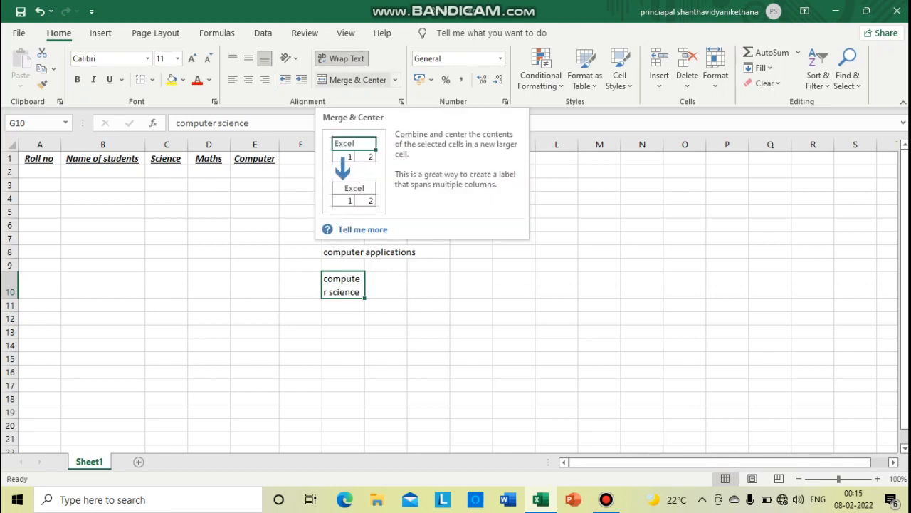
pyautogui.click(386, 252)
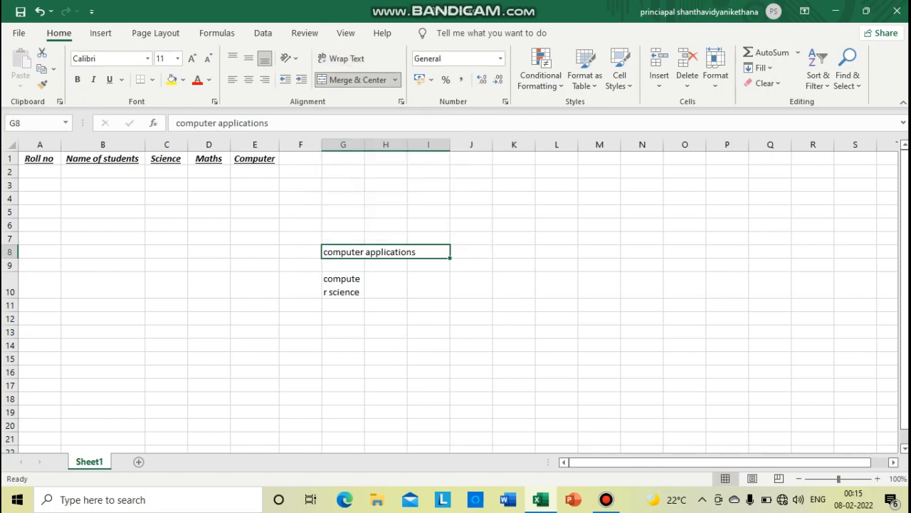
pyautogui.click(343, 285)
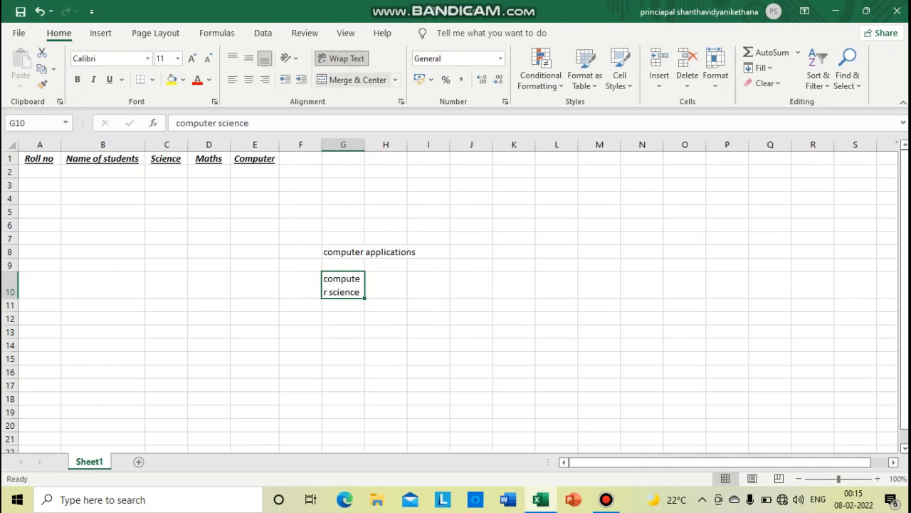
pyautogui.click(606, 500)
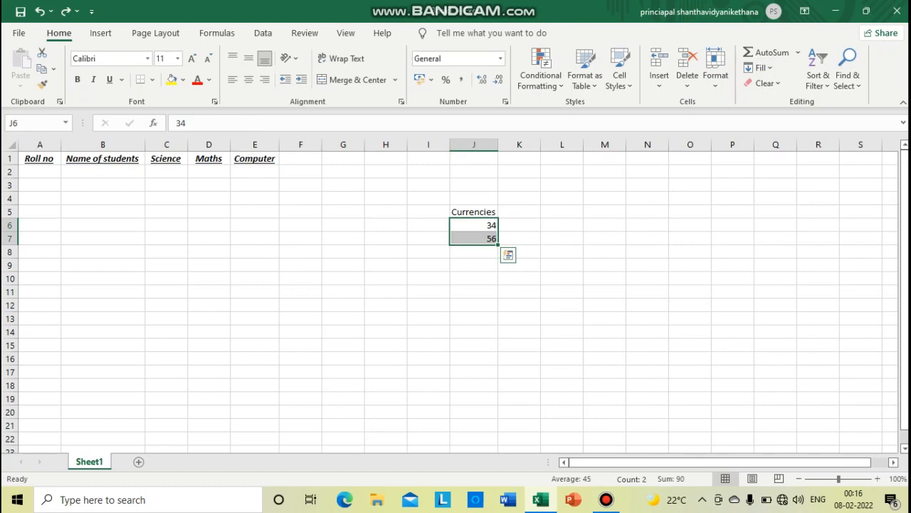
# Add the value 99 in cell J8, below the existing numbers under the Currencies heading
pyautogui.click(474, 213)
pyautogui.moveTo(474, 225); pyautogui.dragTo(474, 239)
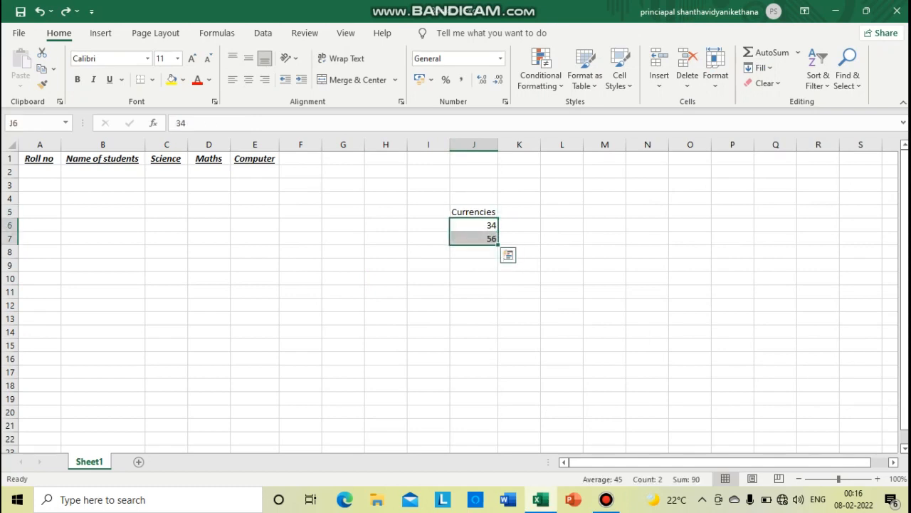
pyautogui.click(474, 252)
pyautogui.write('99')
pyautogui.click(474, 279)
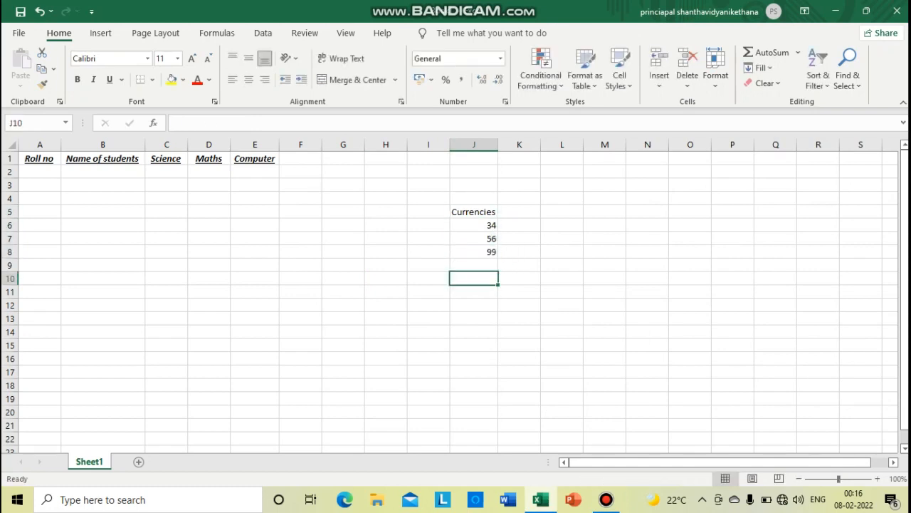
# Format the three numbers in J6:J8 as Percentage
pyautogui.moveTo(474, 225); pyautogui.dragTo(474, 252)
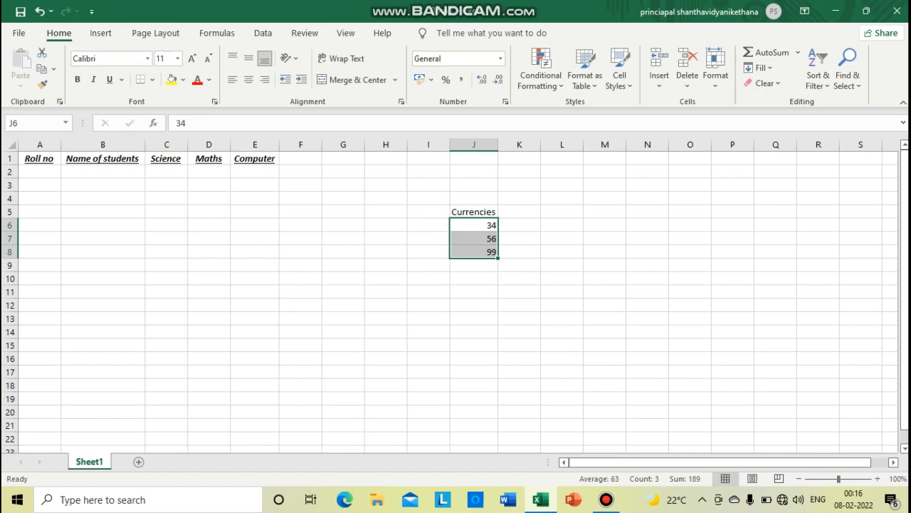
pyautogui.click(501, 58)
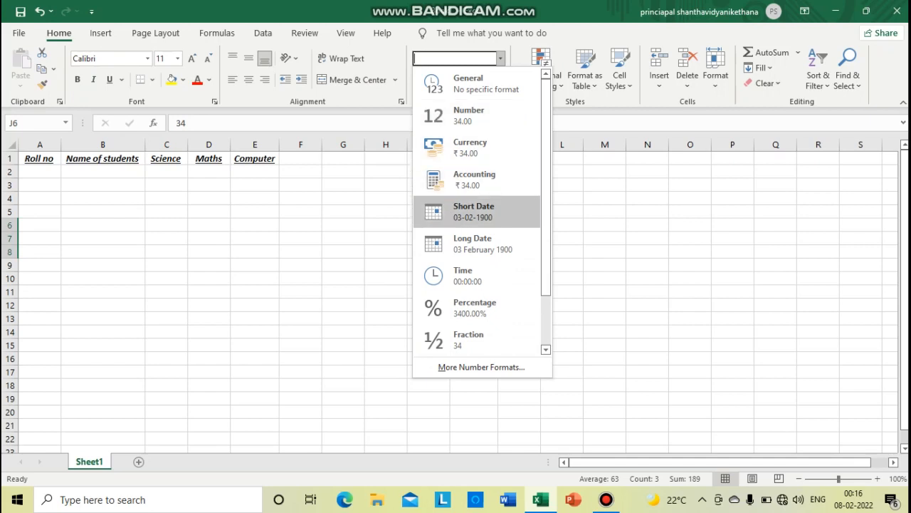
pyautogui.press('Down')
pyautogui.press('Down')
pyautogui.press('Down')
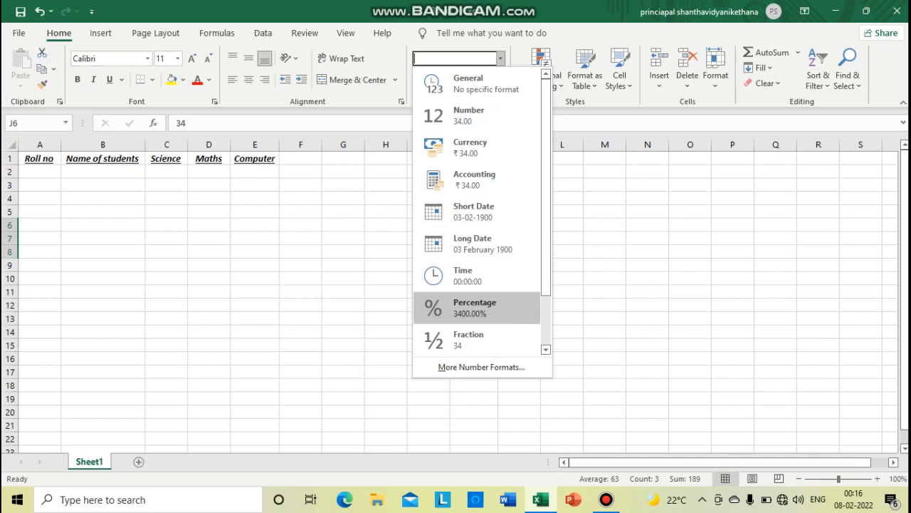
pyautogui.press('Return')
# Change the number format of J6:J8 to Currency
pyautogui.click(500, 59)
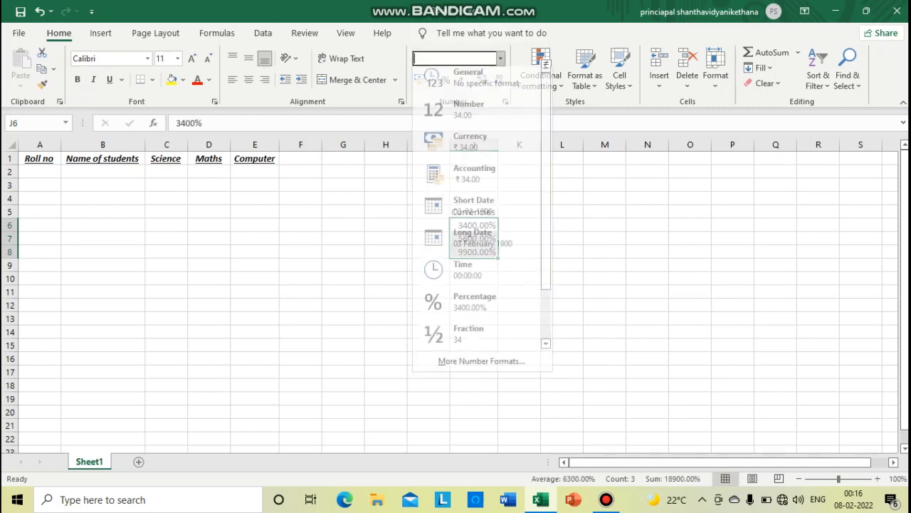
pyautogui.press('Up')
pyautogui.press('Up')
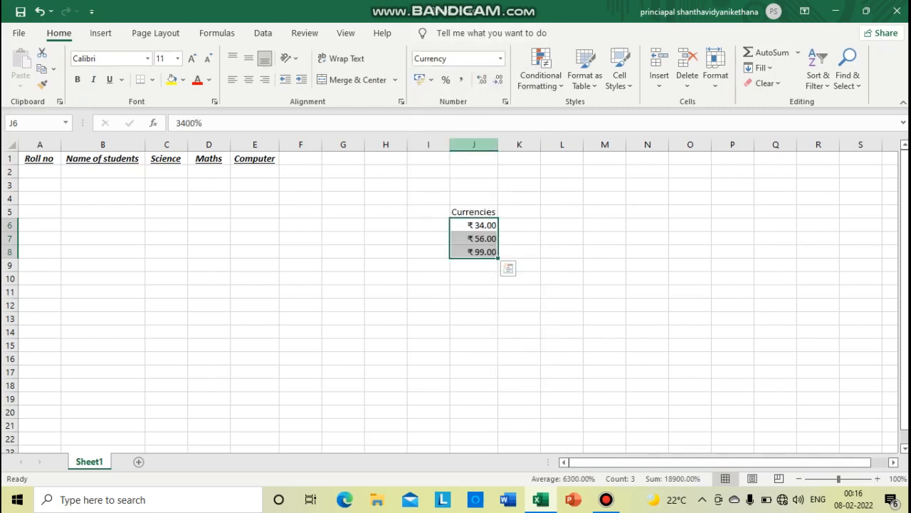
pyautogui.press('Return')
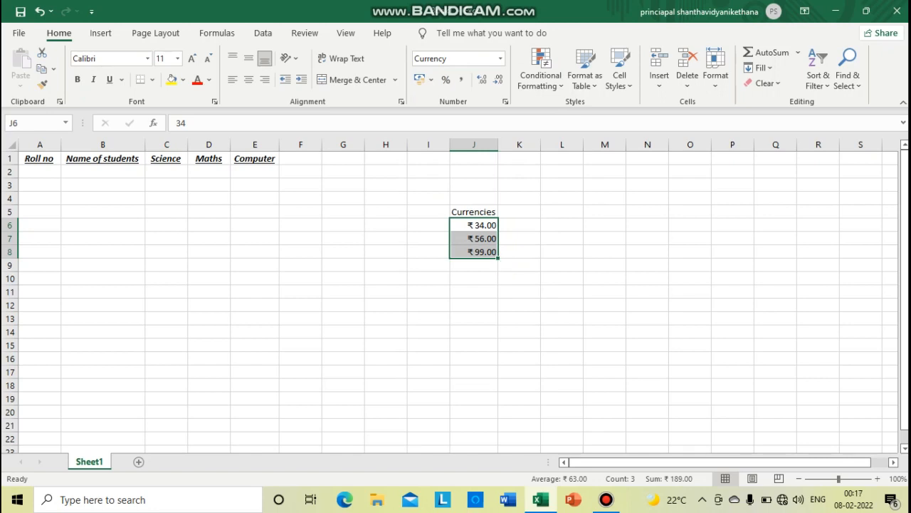
# Apply All Borders to the marks table range A1:E12
pyautogui.click(209, 238)
pyautogui.moveTo(39, 158); pyautogui.dragTo(254, 304)
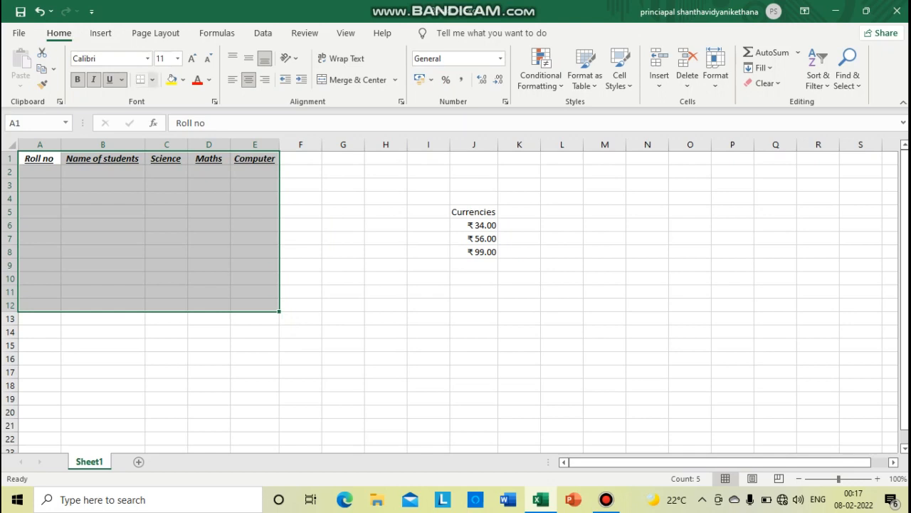
pyautogui.click(151, 79)
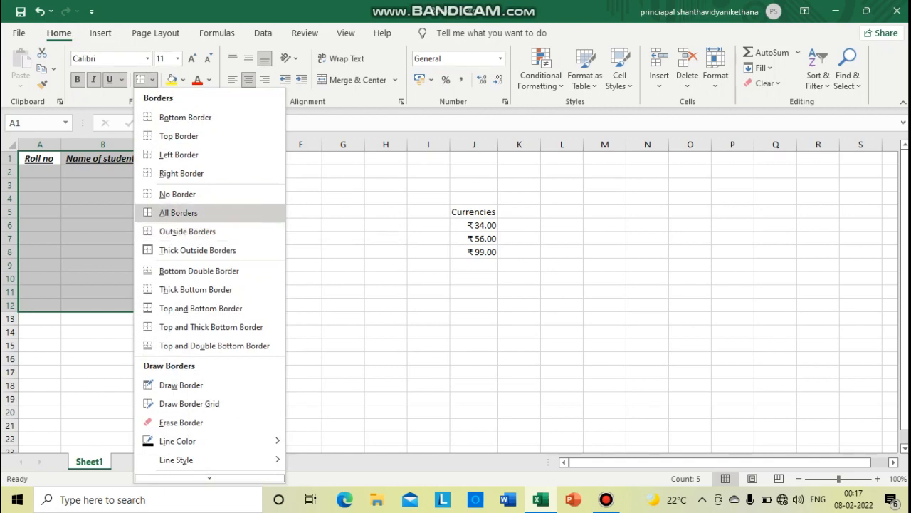
pyautogui.click(178, 212)
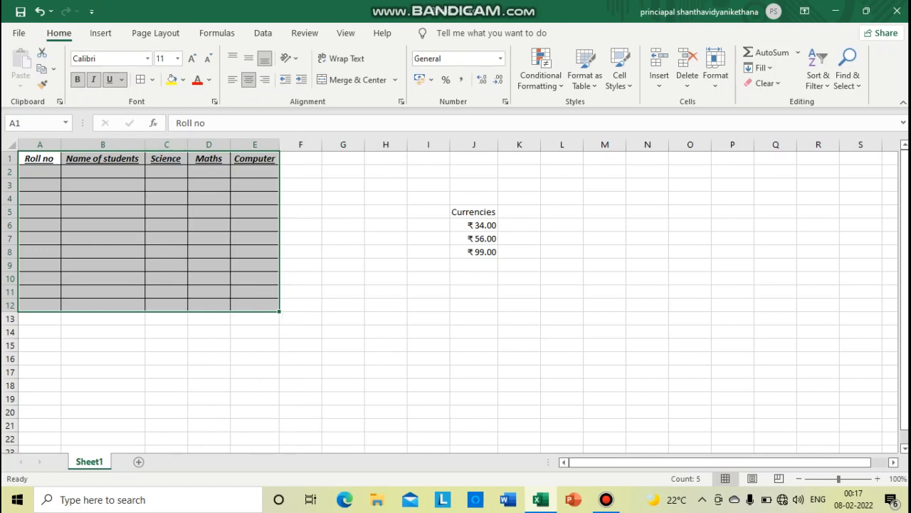
# Remove all borders from the marks table range A1:E12
pyautogui.click(152, 79)
pyautogui.click(178, 193)
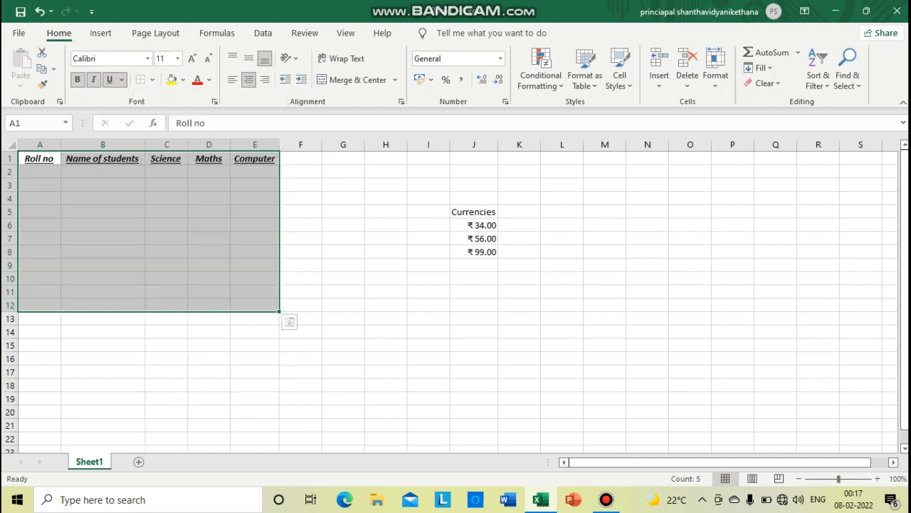
# Apply All Borders and the 40% - Accent2 cell style to the marks table range A1:E12
pyautogui.click(152, 79)
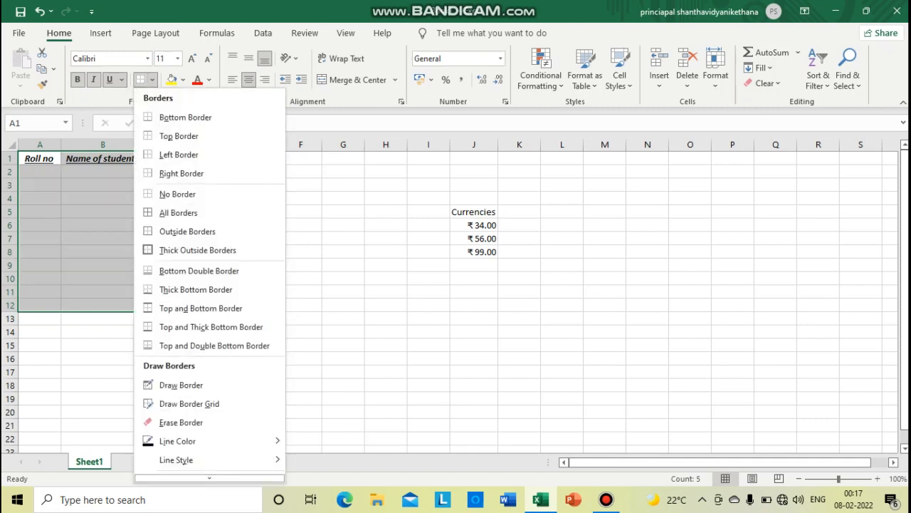
pyautogui.click(178, 212)
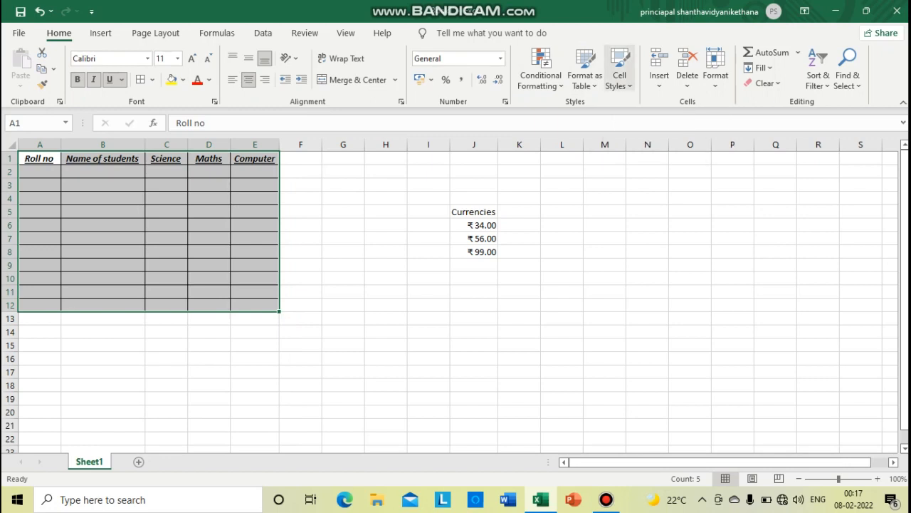
pyautogui.click(620, 71)
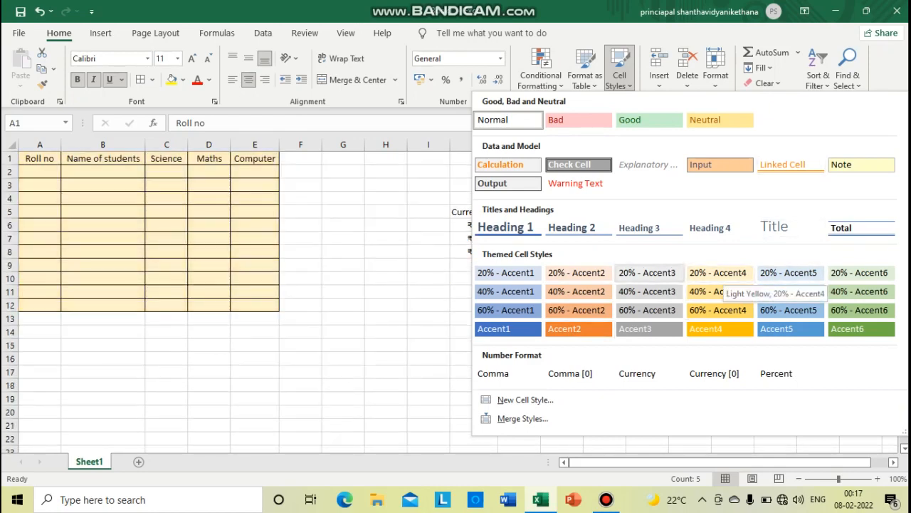
pyautogui.click(576, 291)
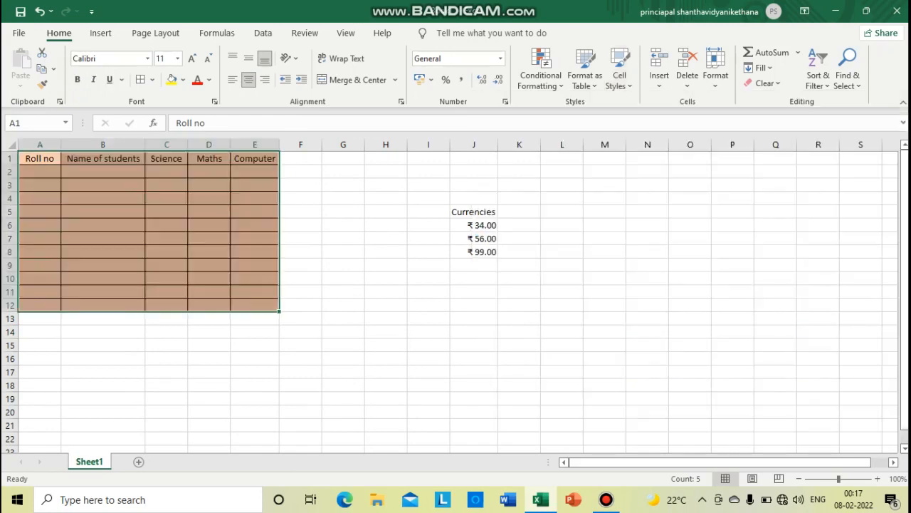
pyautogui.click(520, 226)
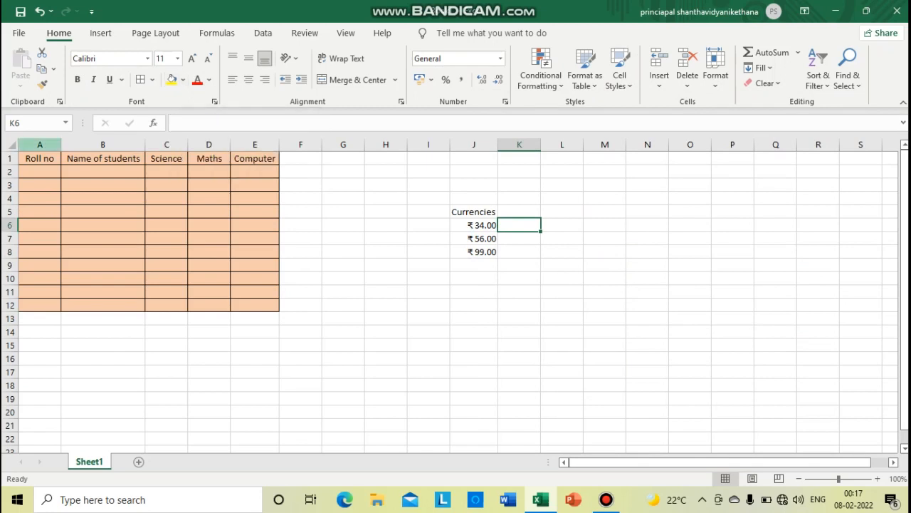
pyautogui.click(40, 199)
# Fill the empty cell range G3:H7 with a dark green theme colour
pyautogui.moveTo(343, 185); pyautogui.dragTo(386, 238)
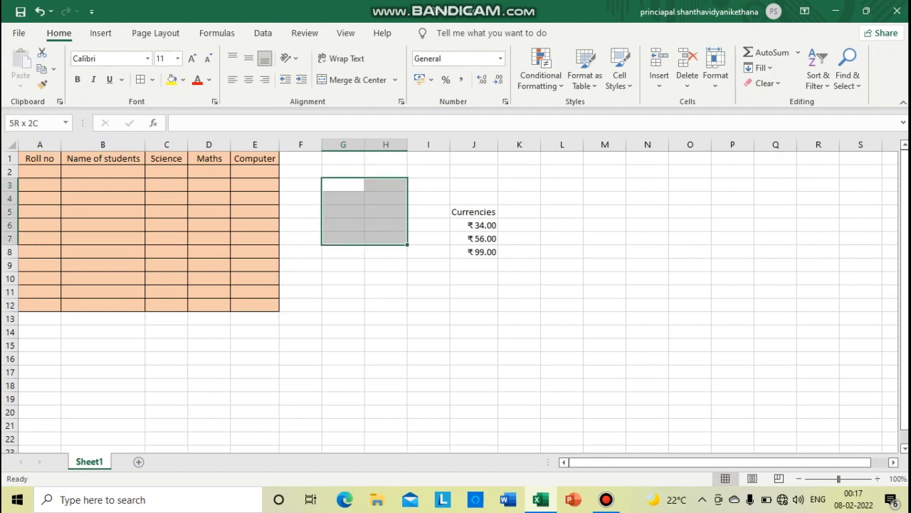
pyautogui.click(183, 80)
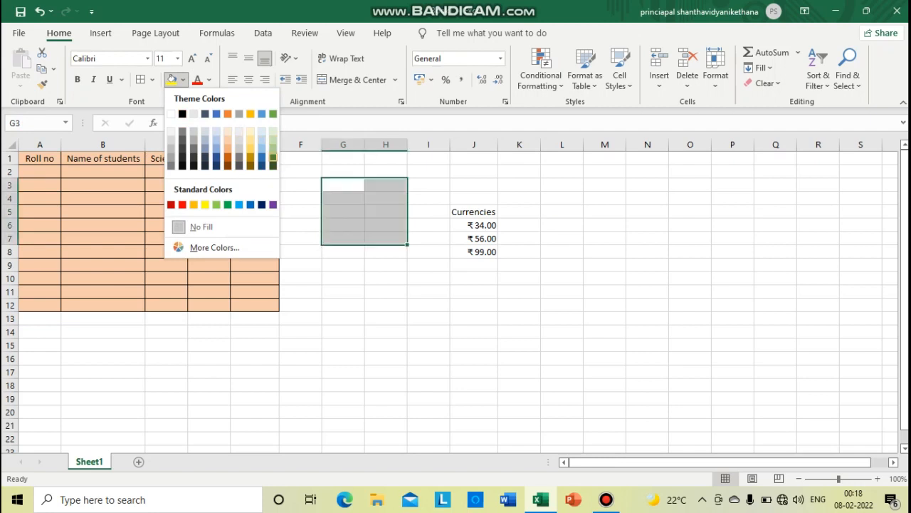
pyautogui.click(273, 157)
pyautogui.click(103, 185)
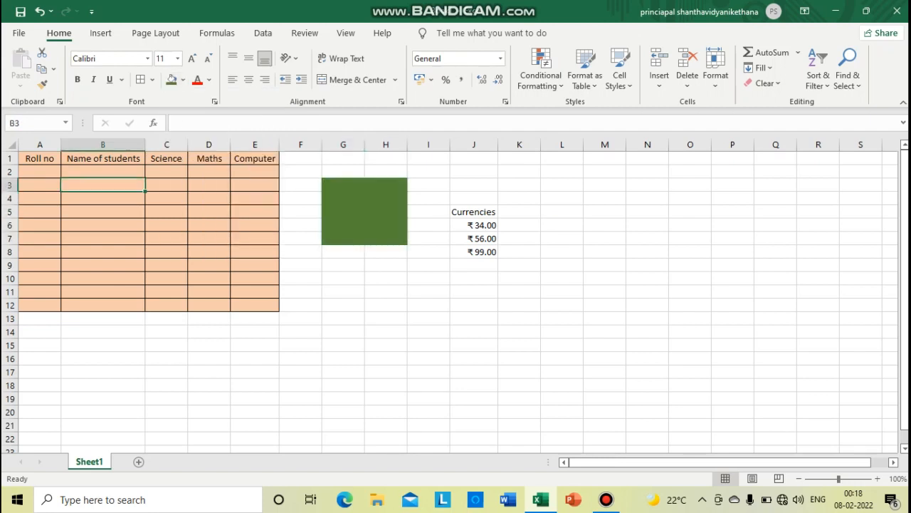
# Change the font colour of the marks table's header row A1:E1 to standard Red
pyautogui.moveTo(39, 158); pyautogui.dragTo(257, 159)
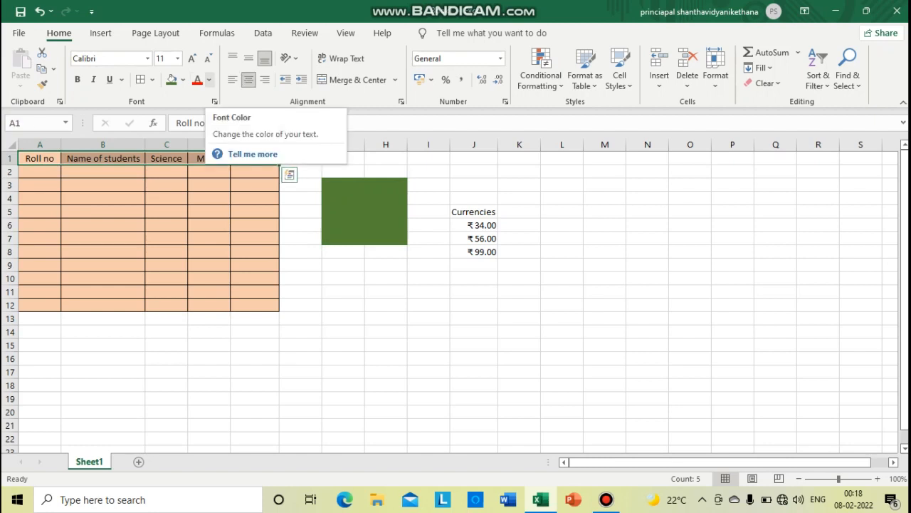
pyautogui.click(210, 79)
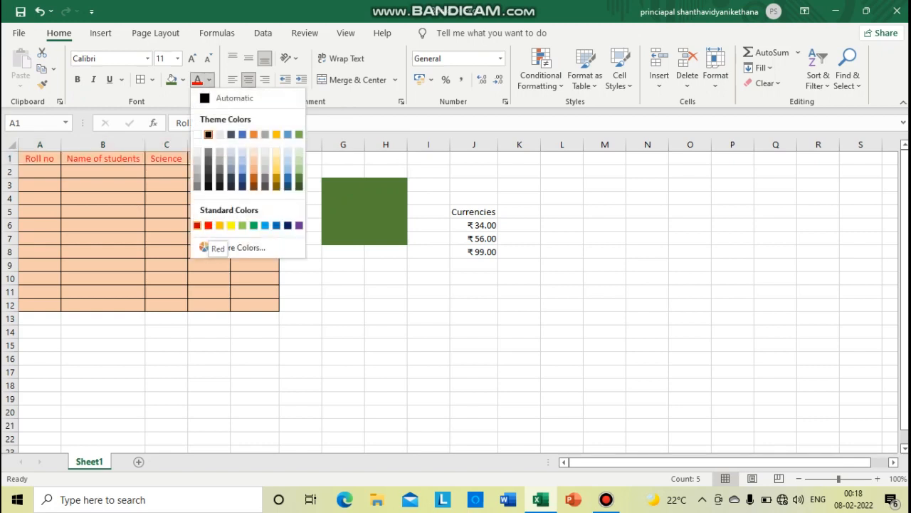
pyautogui.click(208, 225)
pyautogui.click(254, 211)
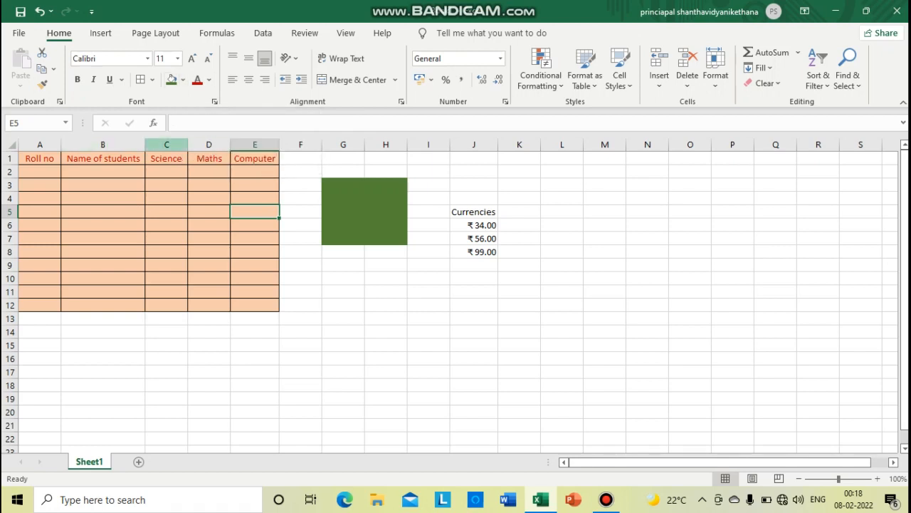
pyautogui.click(606, 500)
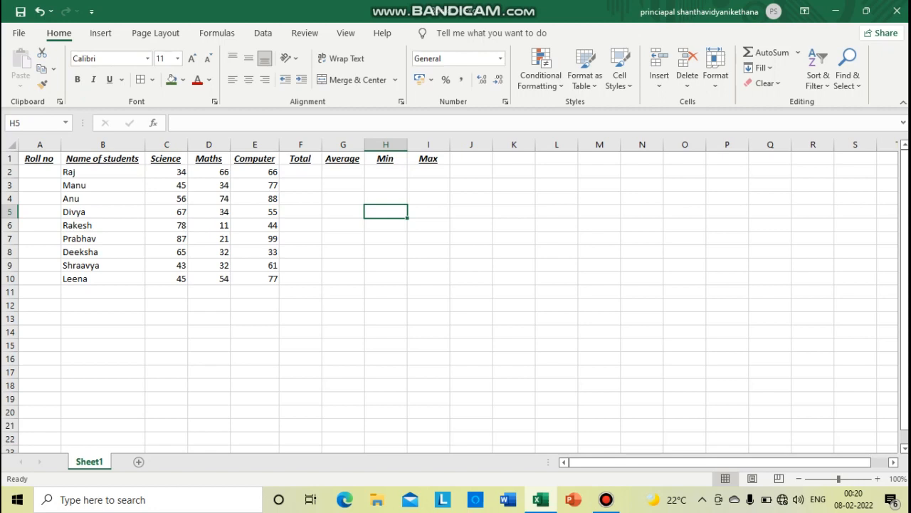
# Enter roll numbers 1 and 2 in A2:A3 and extend the number series down to A10
pyautogui.click(40, 172)
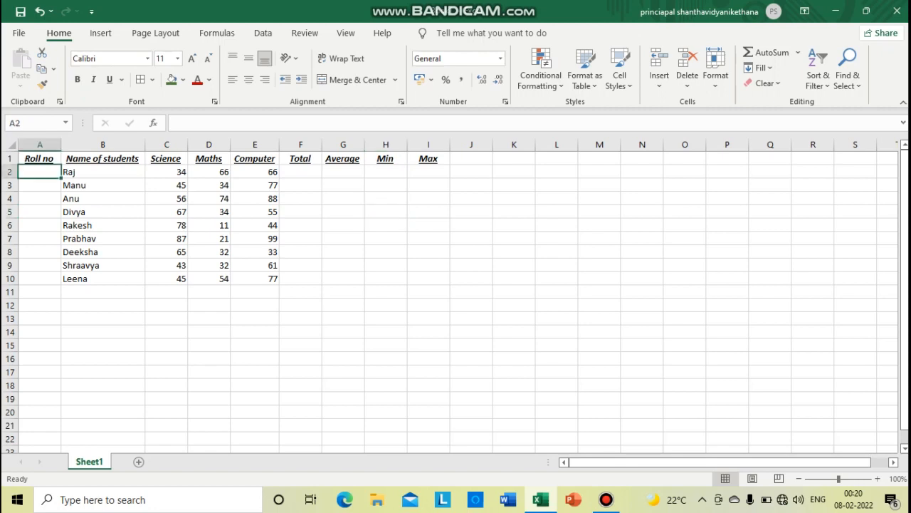
pyautogui.write('1')
pyautogui.press('Return')
pyautogui.write('2')
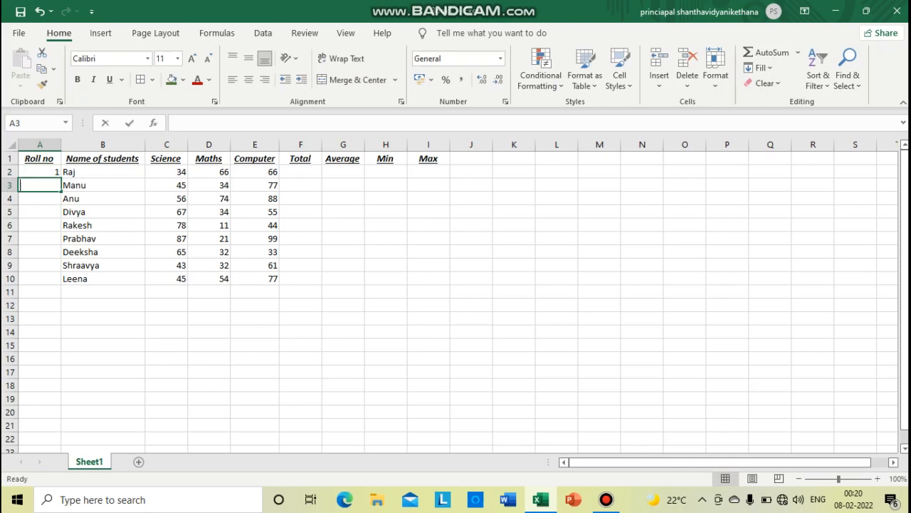
pyautogui.press('Return')
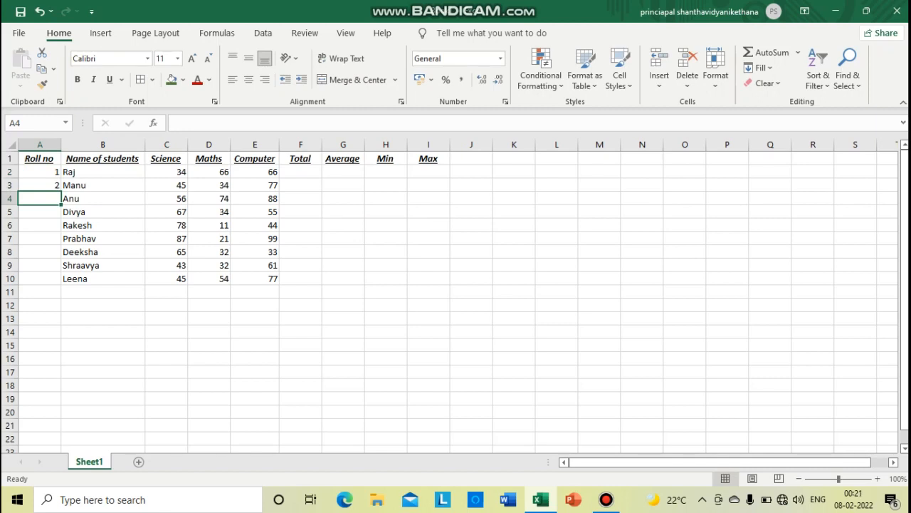
pyautogui.moveTo(40, 172); pyautogui.dragTo(40, 185)
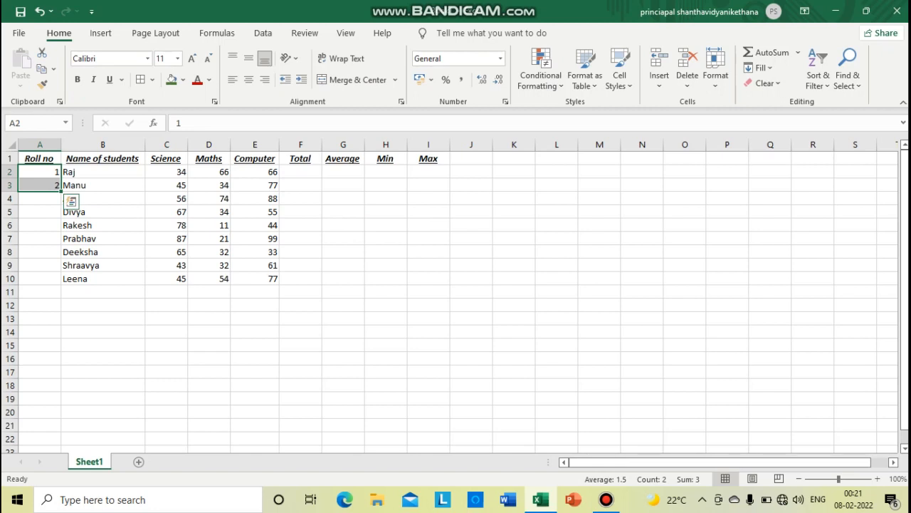
pyautogui.moveTo(61, 191); pyautogui.dragTo(62, 279)
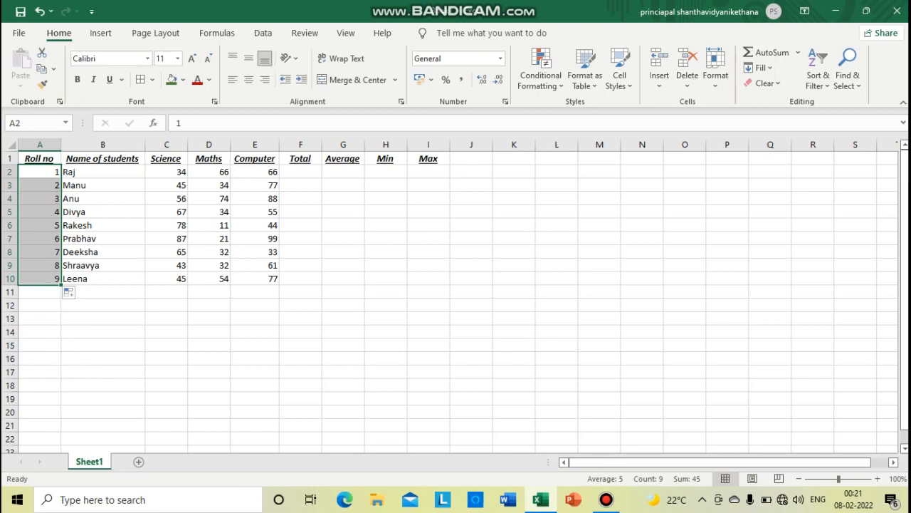
pyautogui.click(40, 172)
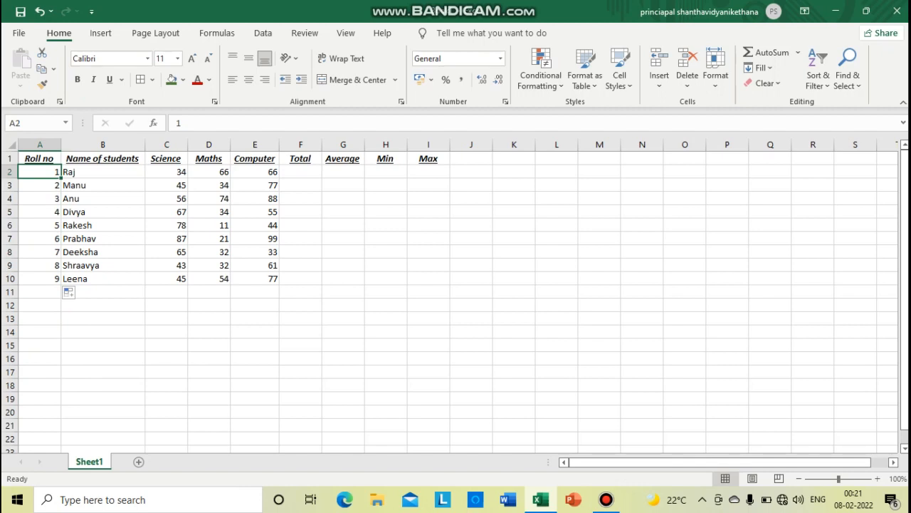
pyautogui.click(342, 158)
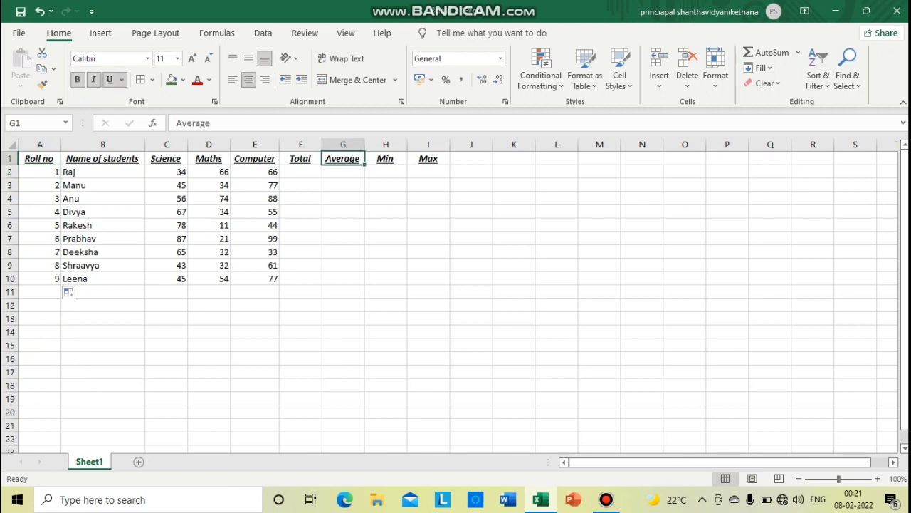
pyautogui.click(385, 159)
pyautogui.click(428, 158)
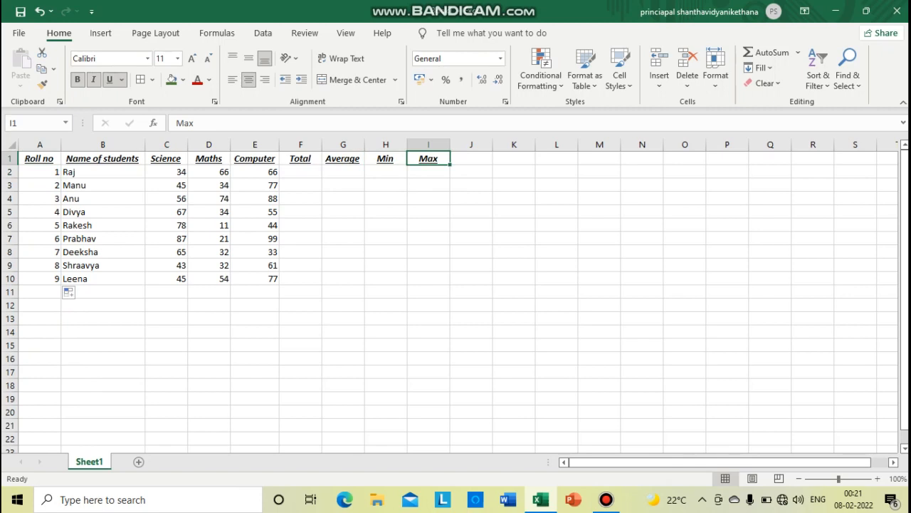
# Calculate the first student's total in F2 with =SUM(C2:E2) and fill the formula down to F10
pyautogui.click(300, 171)
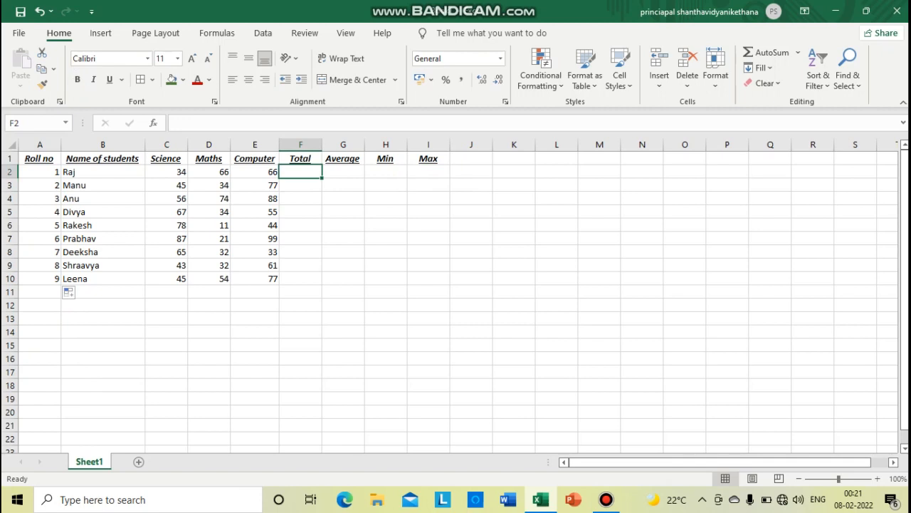
pyautogui.write('=')
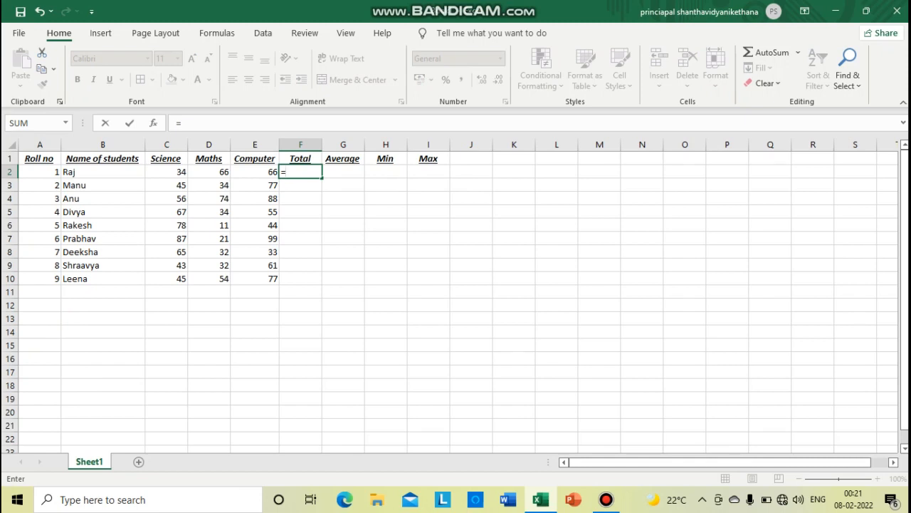
pyautogui.write('su')
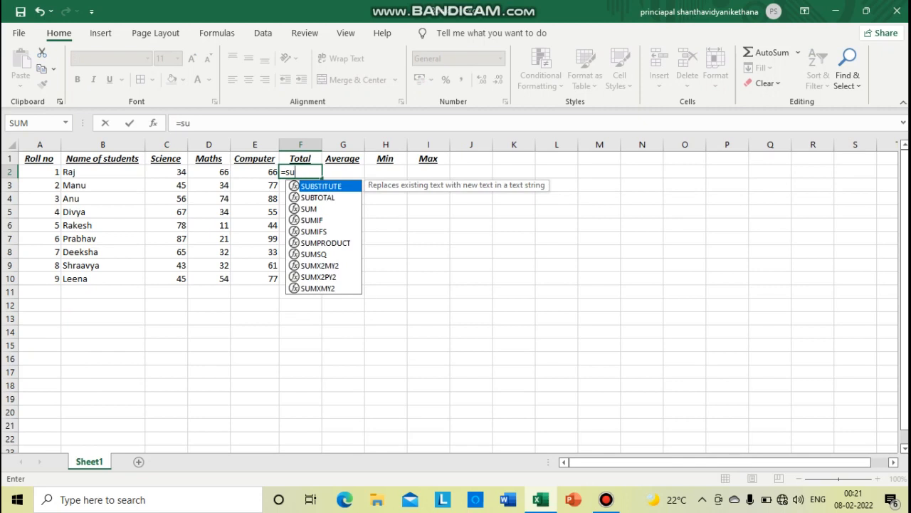
pyautogui.write('m')
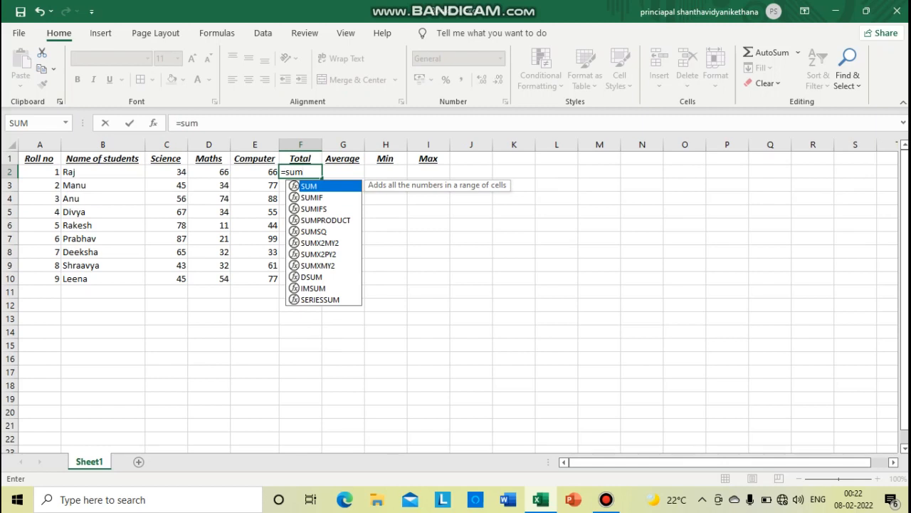
pyautogui.press('Tab')
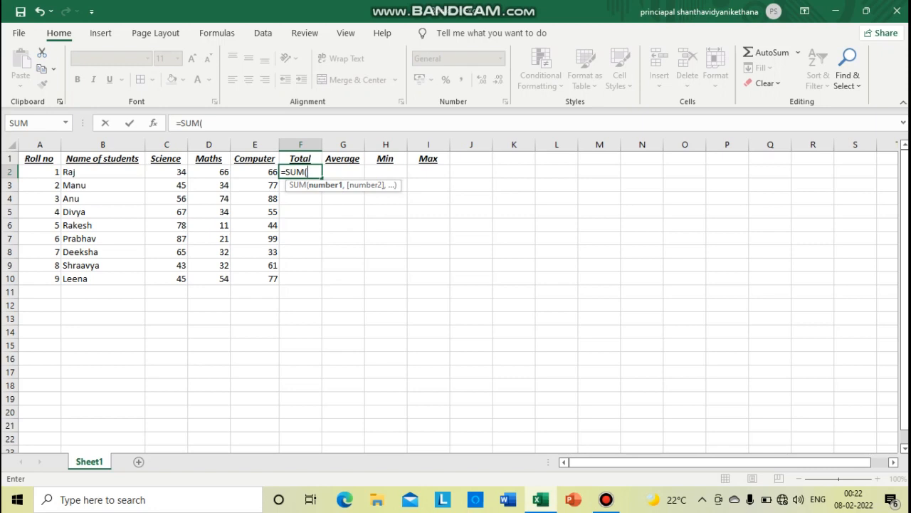
pyautogui.moveTo(171, 173); pyautogui.dragTo(268, 173)
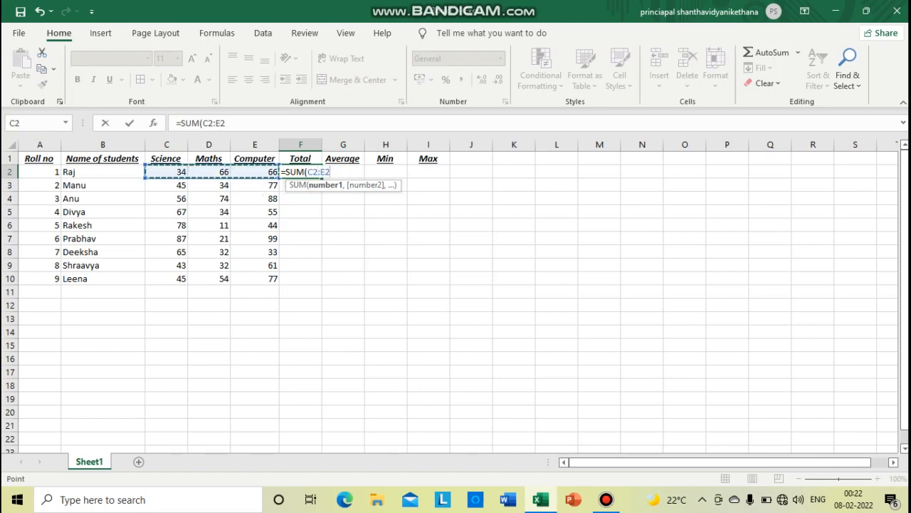
pyautogui.write(')')
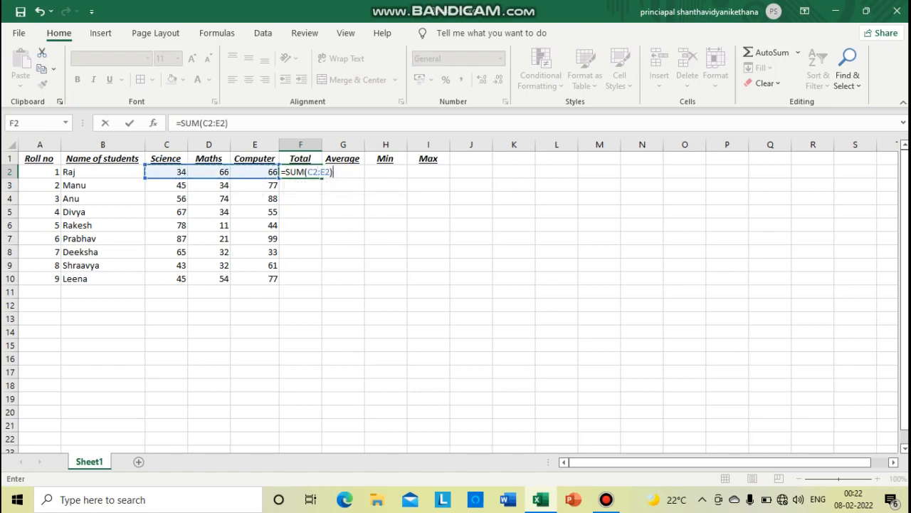
pyautogui.press('Return')
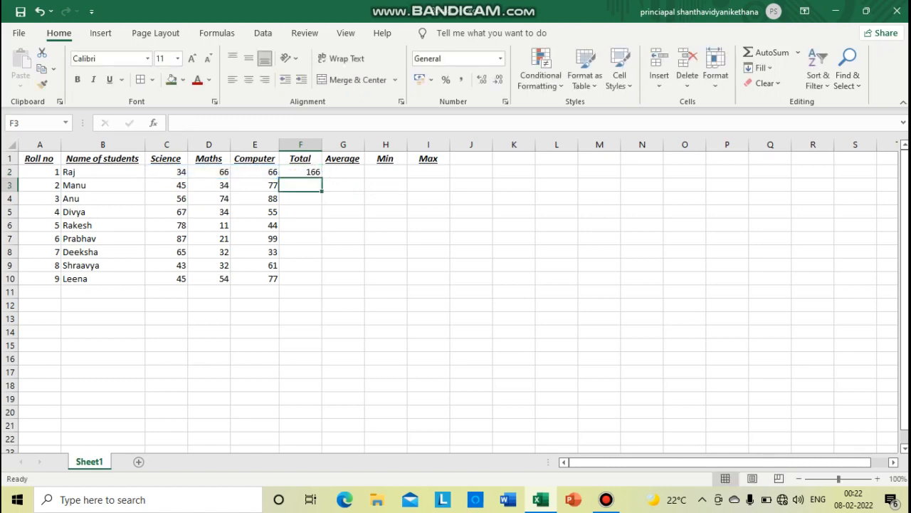
pyautogui.press('Up')
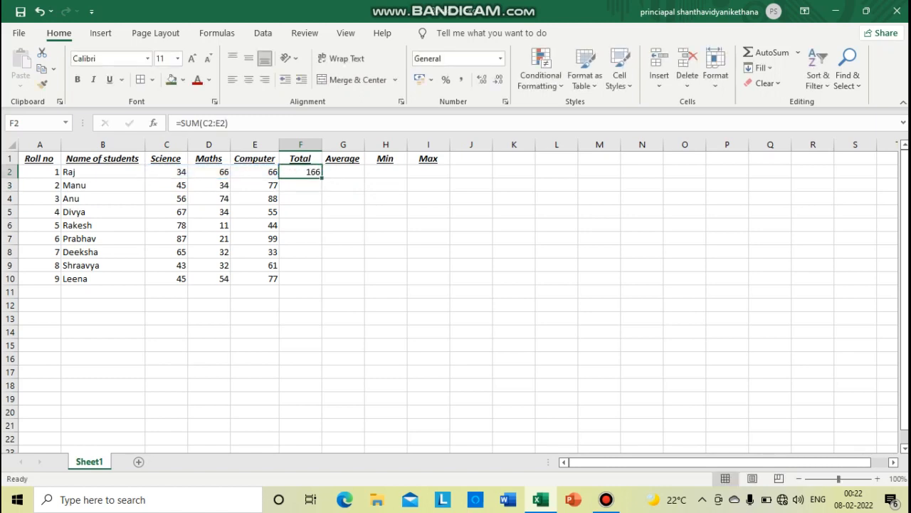
pyautogui.moveTo(321, 177); pyautogui.dragTo(317, 283)
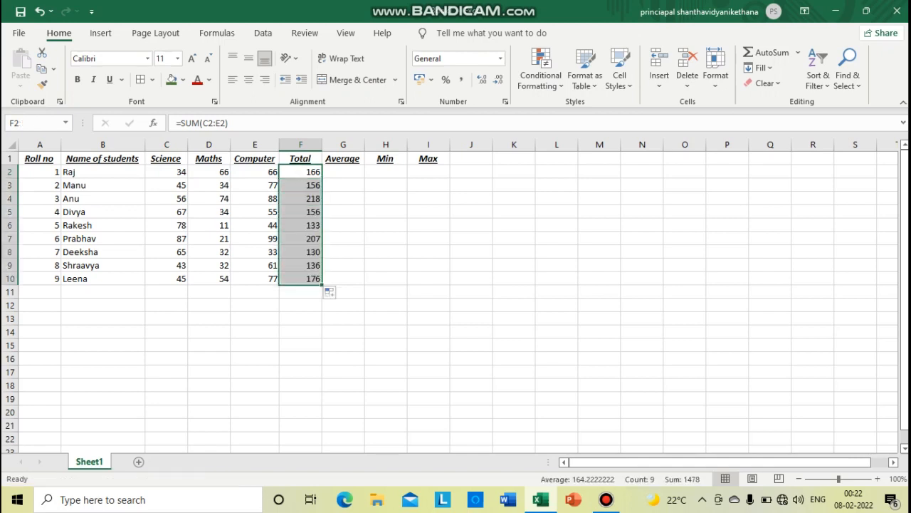
# Calculate the first student's average mark in G2 with =AVERAGE(C2:E2)
pyautogui.click(343, 172)
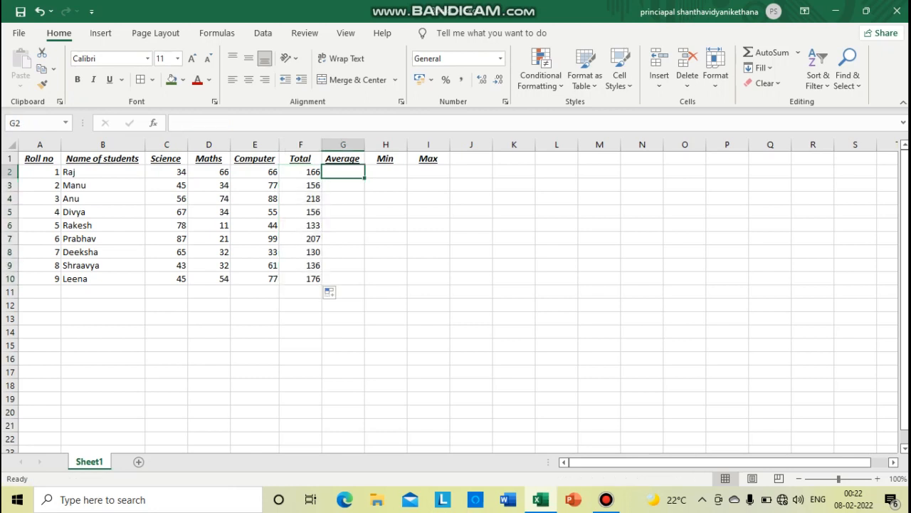
pyautogui.write('=')
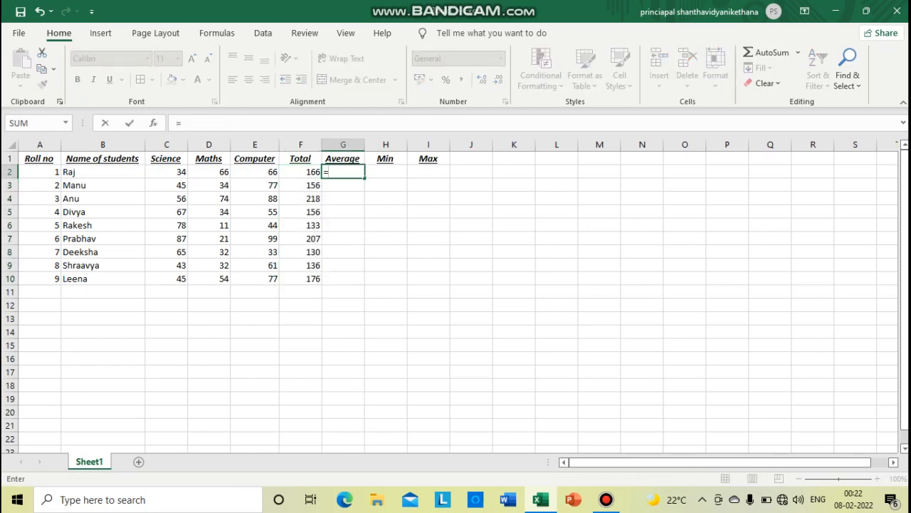
pyautogui.write('averag')
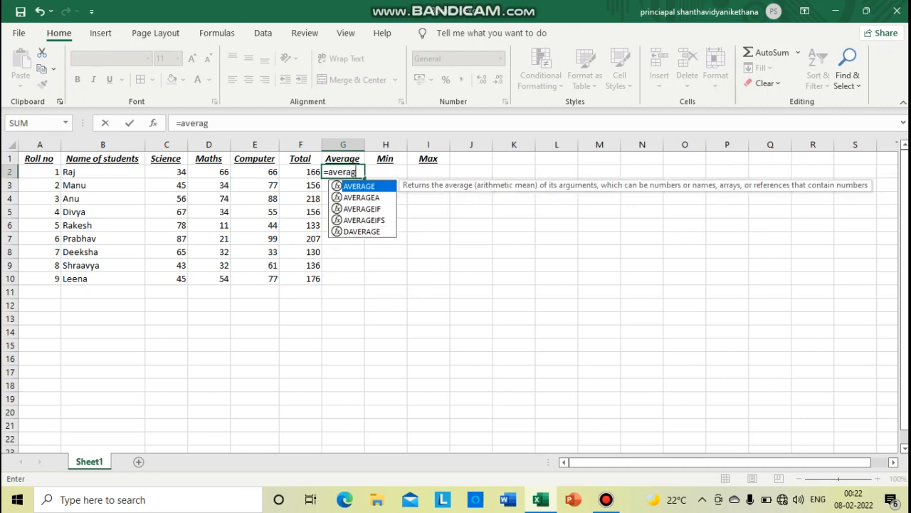
pyautogui.write('e')
pyautogui.press('Tab')
pyautogui.moveTo(171, 172); pyautogui.dragTo(263, 172)
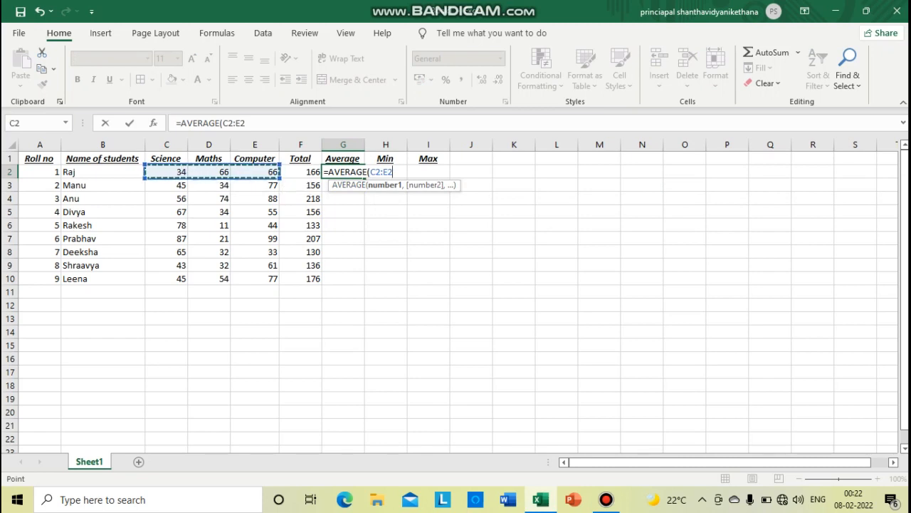
pyautogui.write(')')
pyautogui.press('Return')
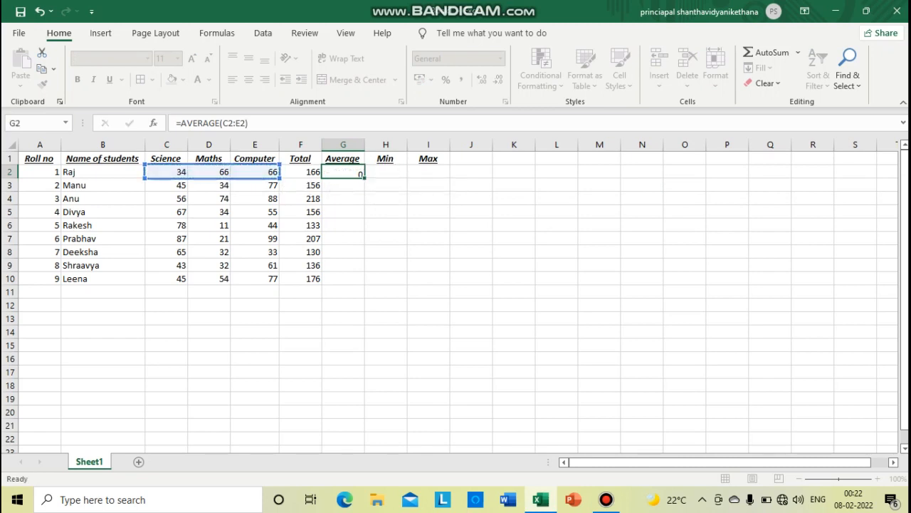
# Fill the average formula in G2 down to G10 for the remaining students
pyautogui.click(343, 159)
pyautogui.click(344, 172)
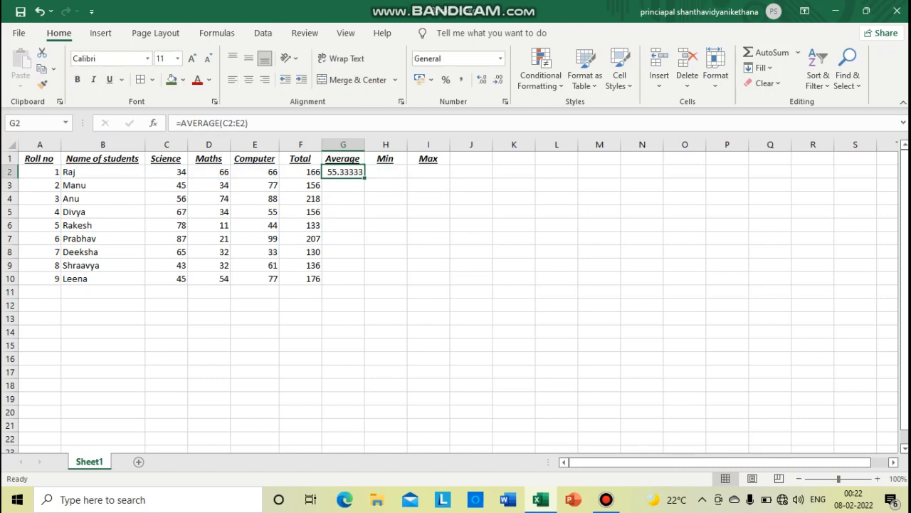
pyautogui.moveTo(364, 178); pyautogui.dragTo(365, 280)
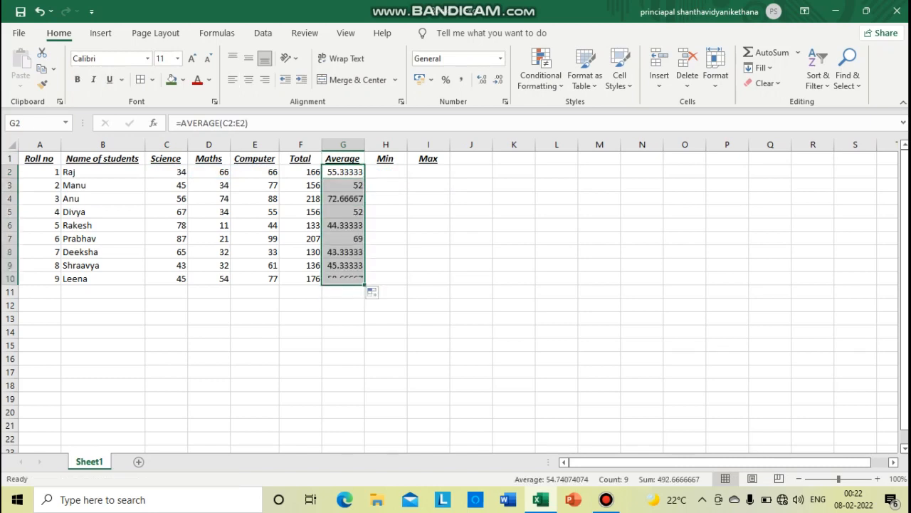
# Calculate the first student's lowest mark in H2 with =MIN(C2:E2)
pyautogui.click(386, 172)
pyautogui.write('=min')
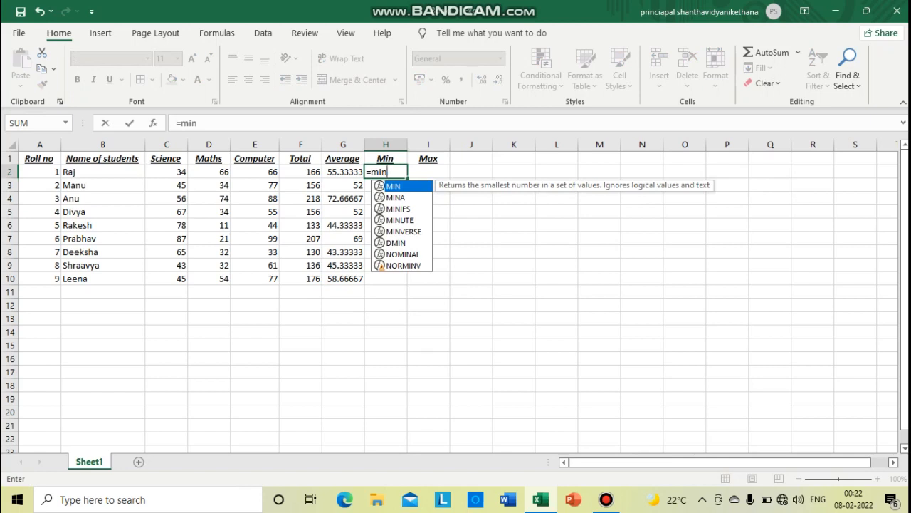
pyautogui.press('Tab')
pyautogui.moveTo(166, 172); pyautogui.dragTo(276, 172)
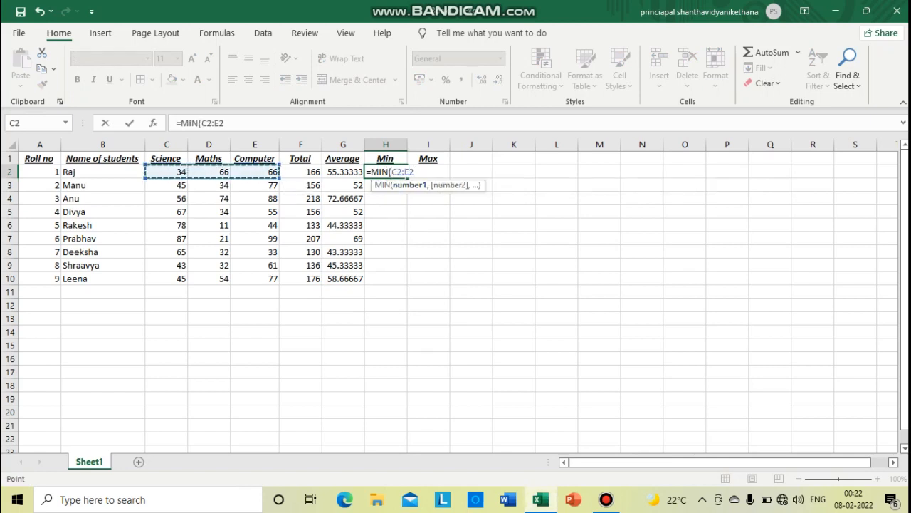
pyautogui.write(')')
pyautogui.press('Return')
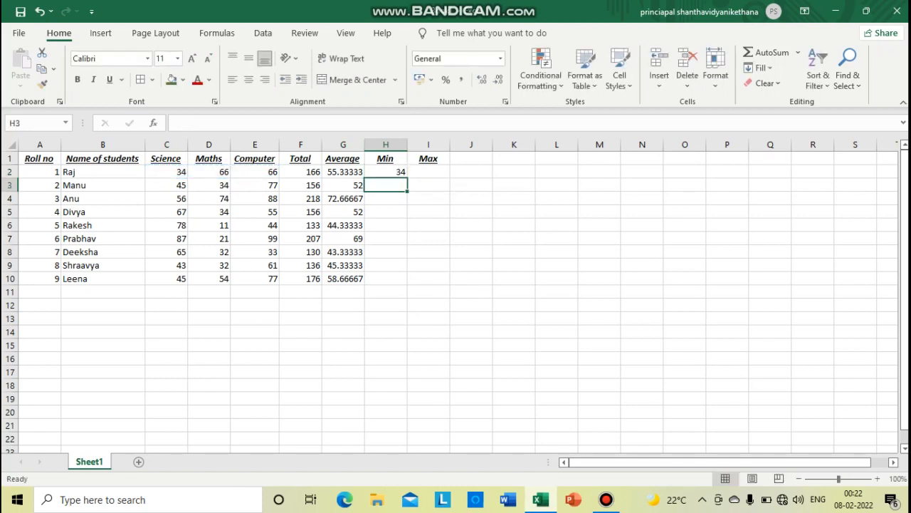
# Calculate the first student's highest mark in I2 with =MAX(C2:E2)
pyautogui.click(429, 171)
pyautogui.write('=')
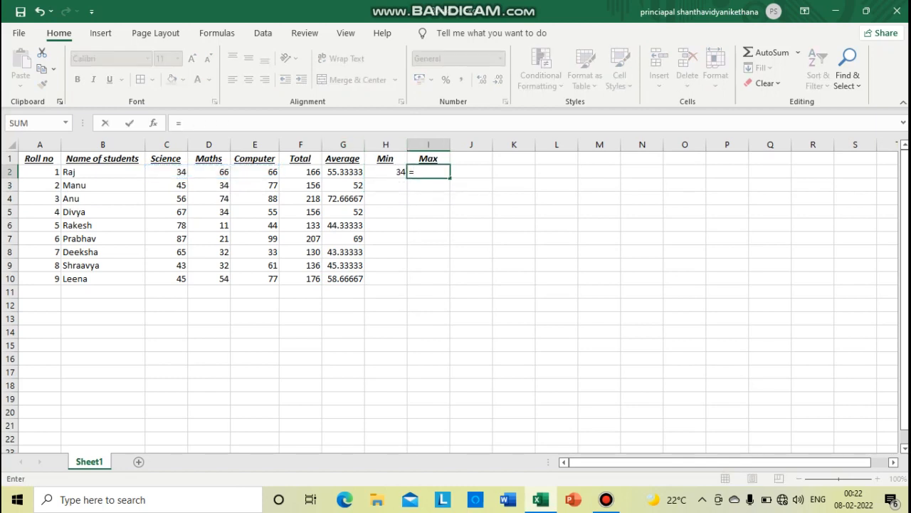
pyautogui.write('max')
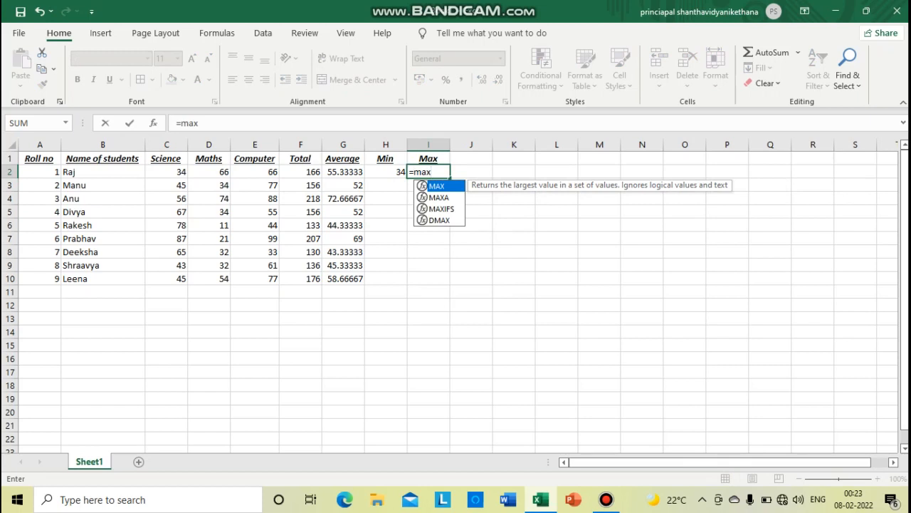
pyautogui.press('Tab')
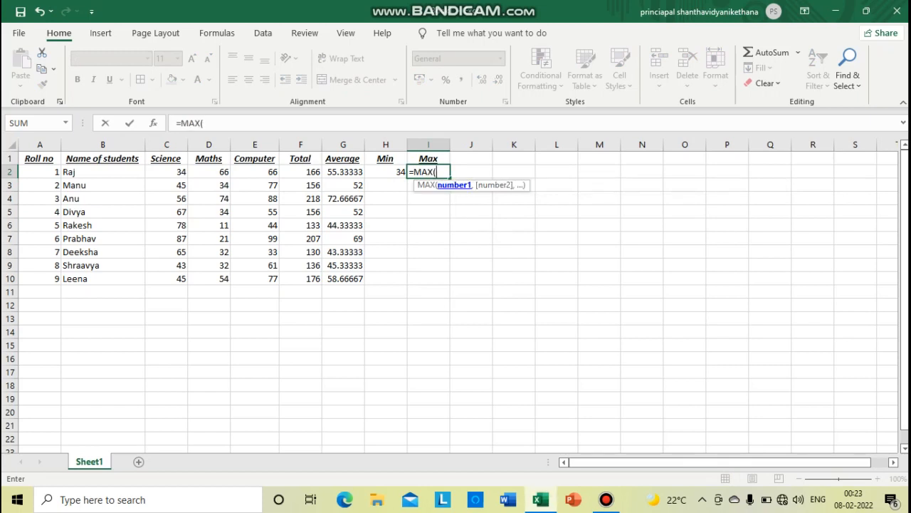
pyautogui.moveTo(167, 172); pyautogui.dragTo(254, 171)
pyautogui.write(')')
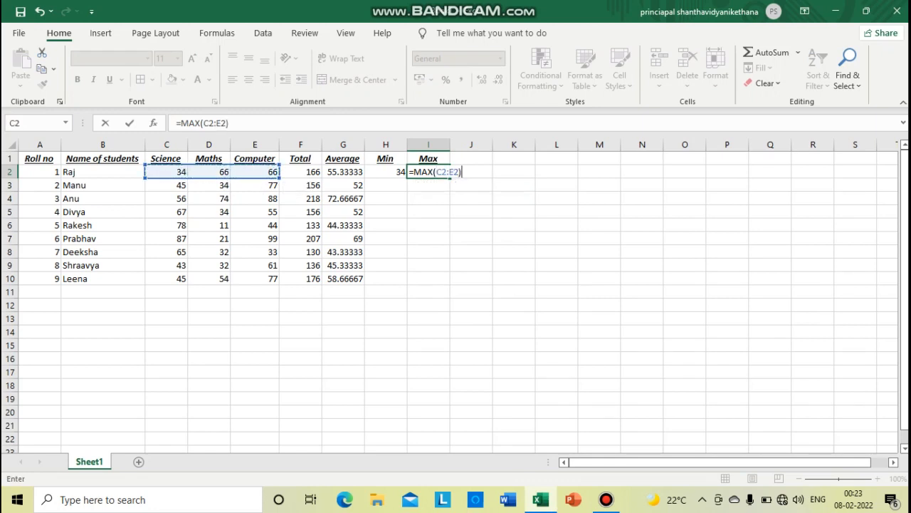
pyautogui.press('Return')
# Fill the Min and Max formulas in H2 and I2 down to row 10
pyautogui.click(386, 172)
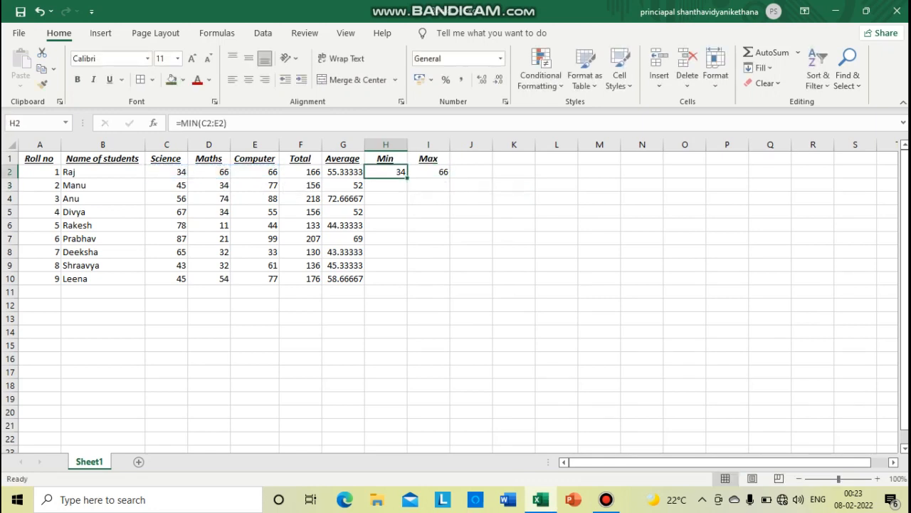
pyautogui.moveTo(407, 177); pyautogui.dragTo(407, 279)
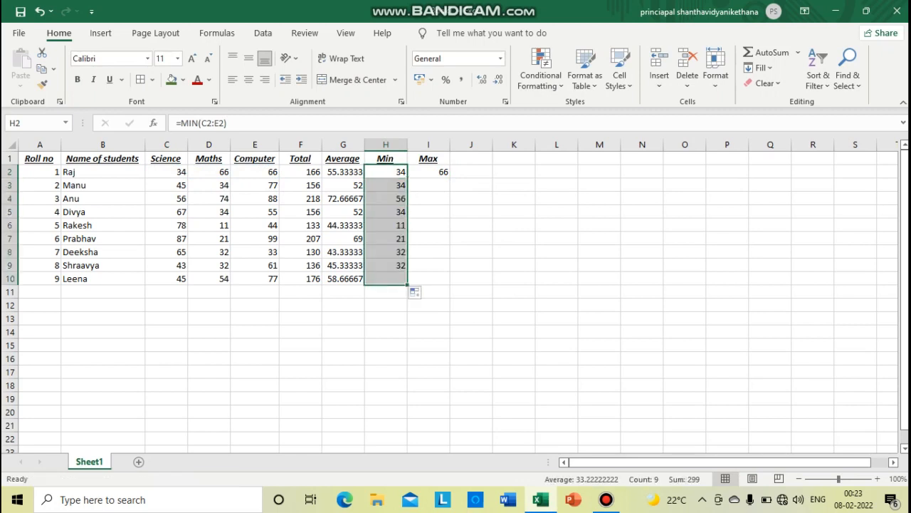
pyautogui.click(429, 172)
pyautogui.moveTo(450, 177); pyautogui.dragTo(450, 281)
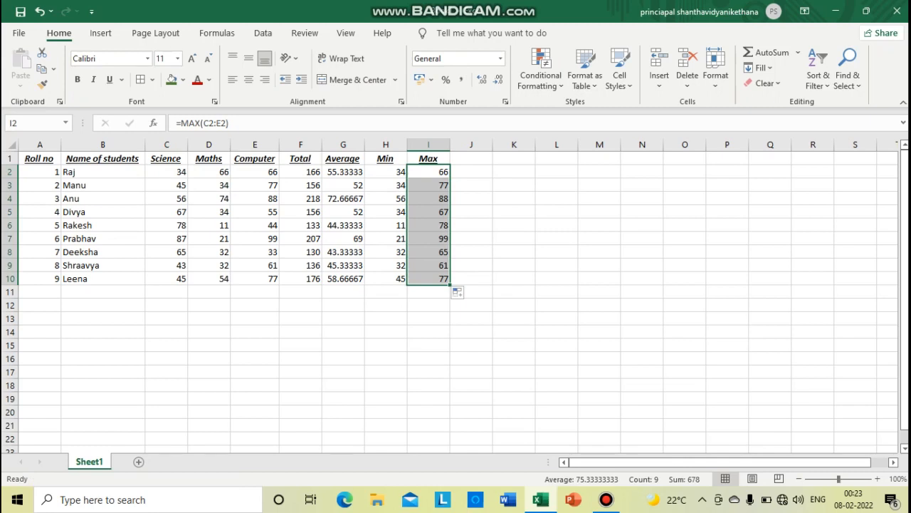
# Apply All Borders to the whole marks table A1:I10
pyautogui.moveTo(39, 158); pyautogui.dragTo(429, 278)
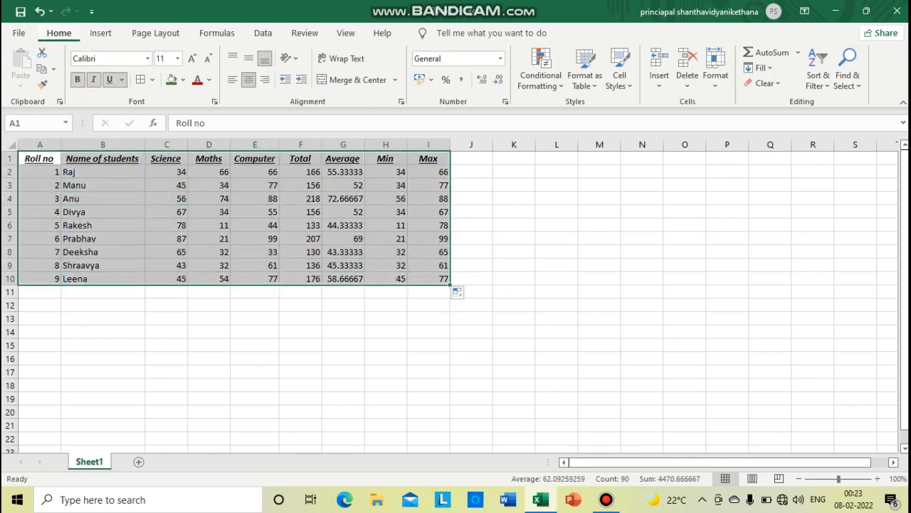
pyautogui.click(152, 79)
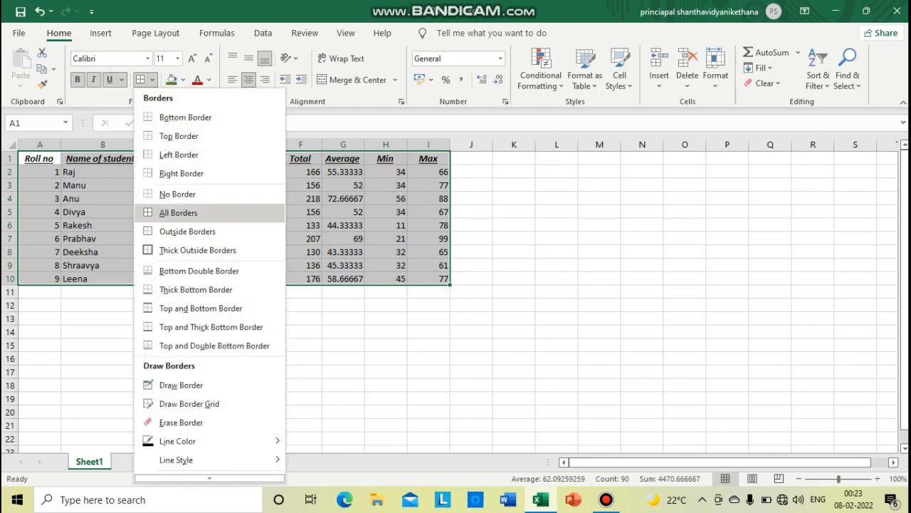
pyautogui.click(178, 212)
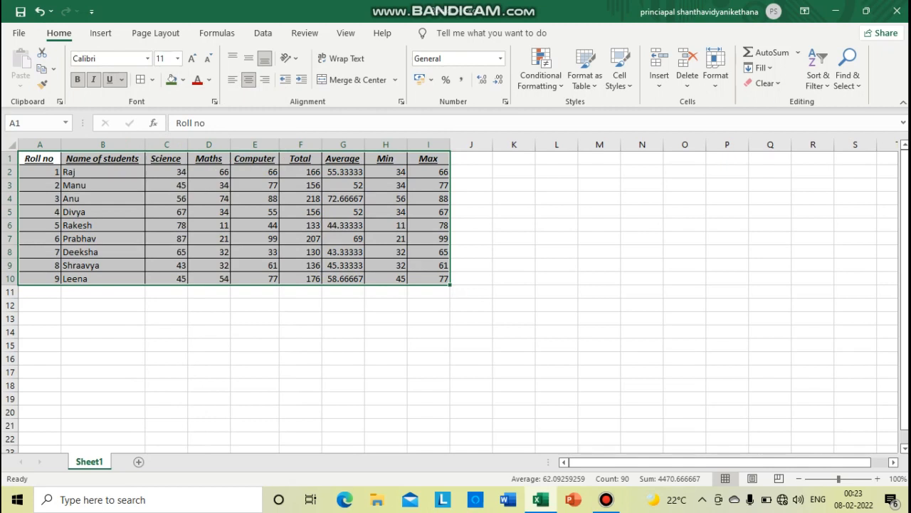
# Select the marks table A1:I10 and look through the available chart types, including column and pie charts
pyautogui.moveTo(39, 159); pyautogui.dragTo(430, 278)
pyautogui.click(101, 33)
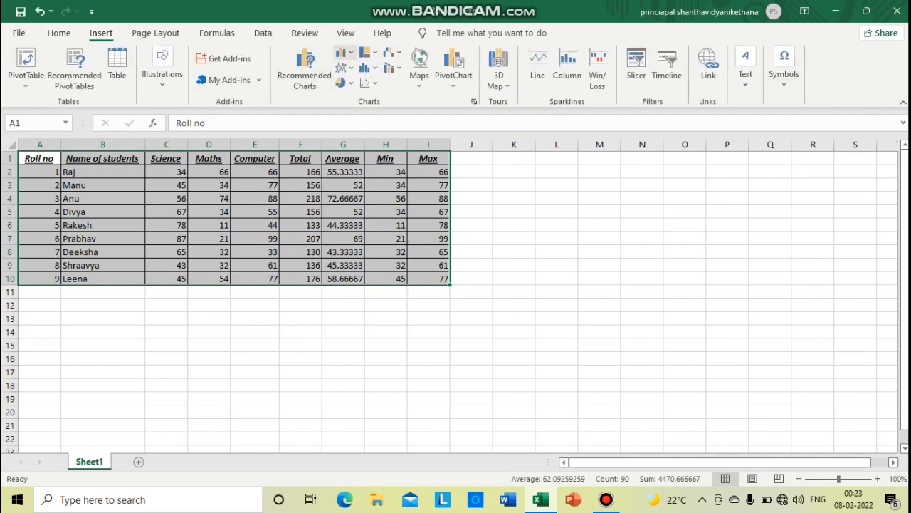
pyautogui.click(344, 52)
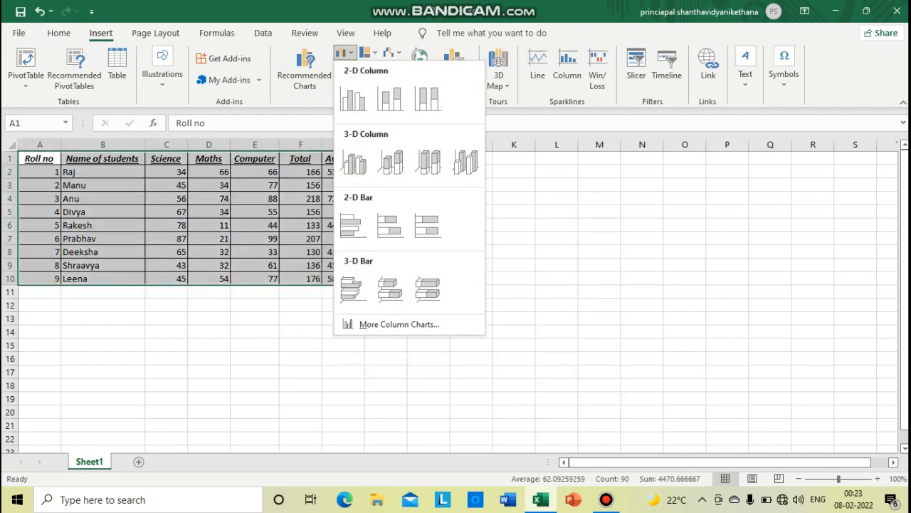
pyautogui.click(367, 52)
pyautogui.click(367, 52)
pyautogui.click(367, 52)
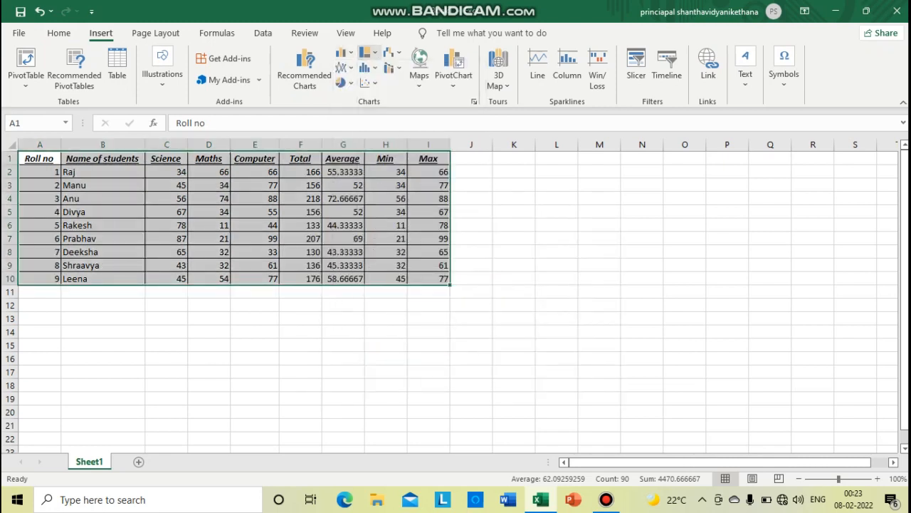
pyautogui.click(344, 67)
pyautogui.click(344, 68)
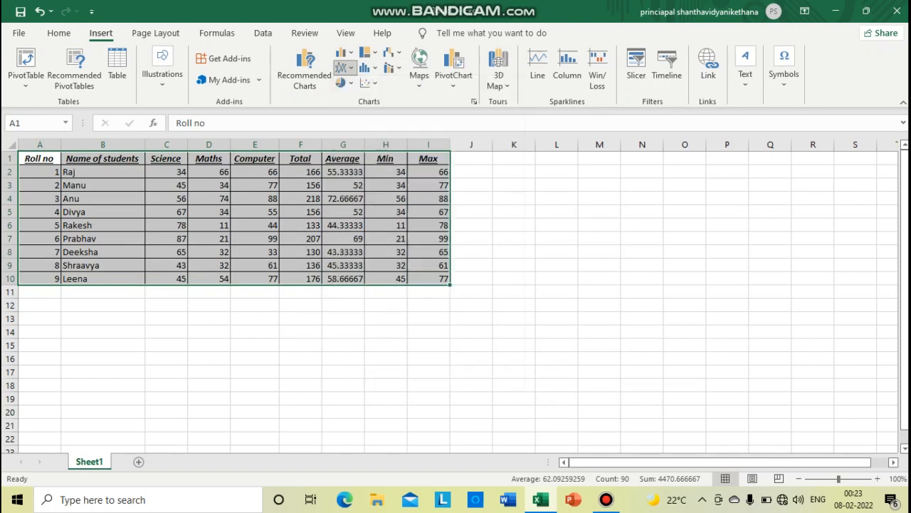
pyautogui.click(345, 83)
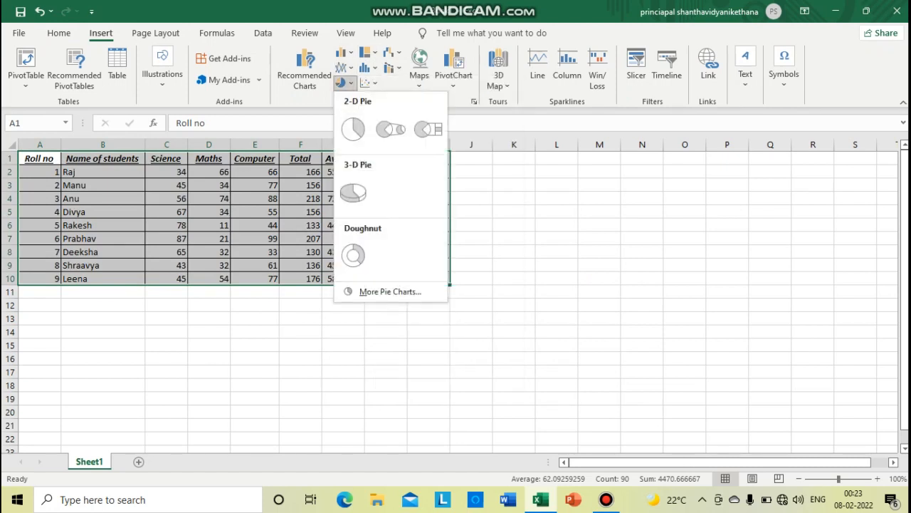
# Insert a 3-D clustered column chart of A1:I10 and place it beside the table, starting around column J
pyautogui.click(344, 52)
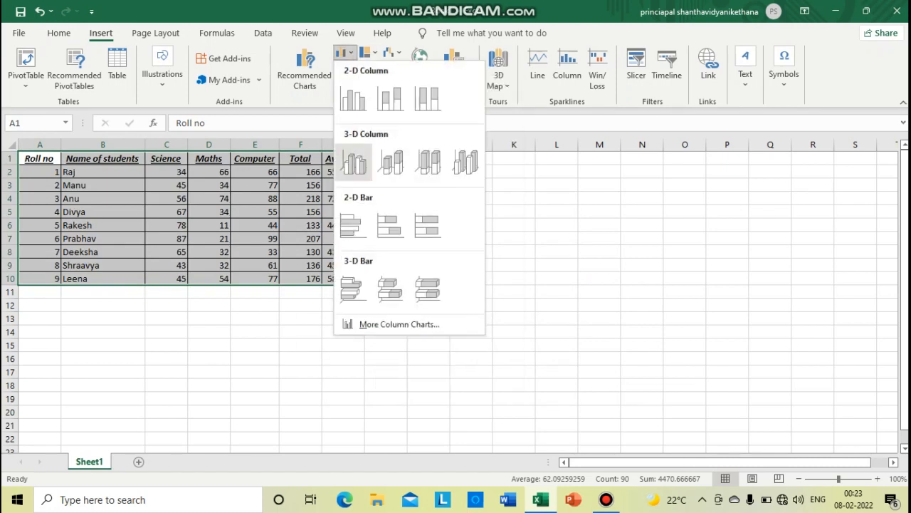
pyautogui.click(354, 162)
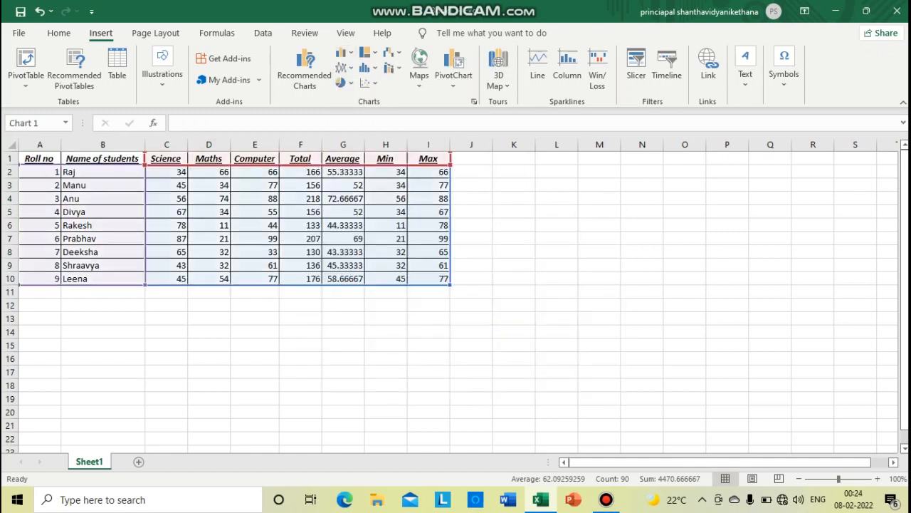
pyautogui.moveTo(384, 222); pyautogui.dragTo(554, 230)
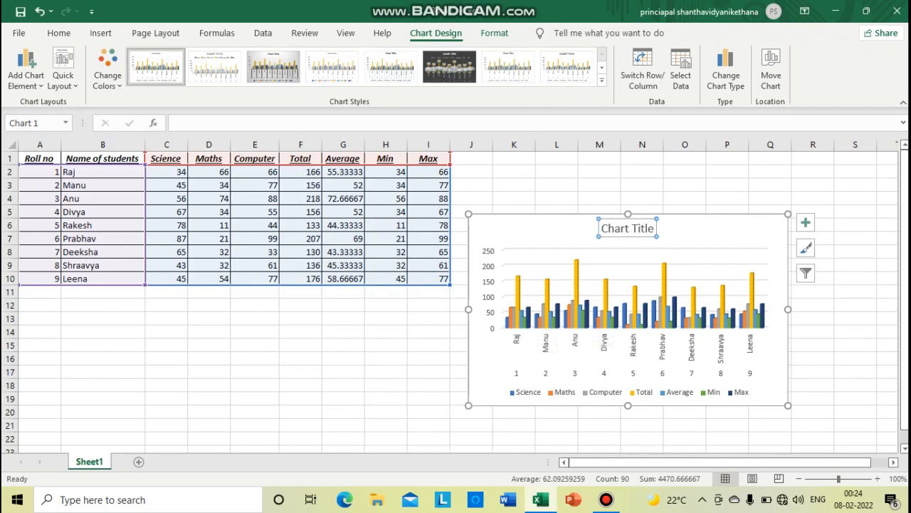
# Change the chart's title to "Subject marks" and deselect the chart
pyautogui.moveTo(655, 229); pyautogui.dragTo(602, 229)
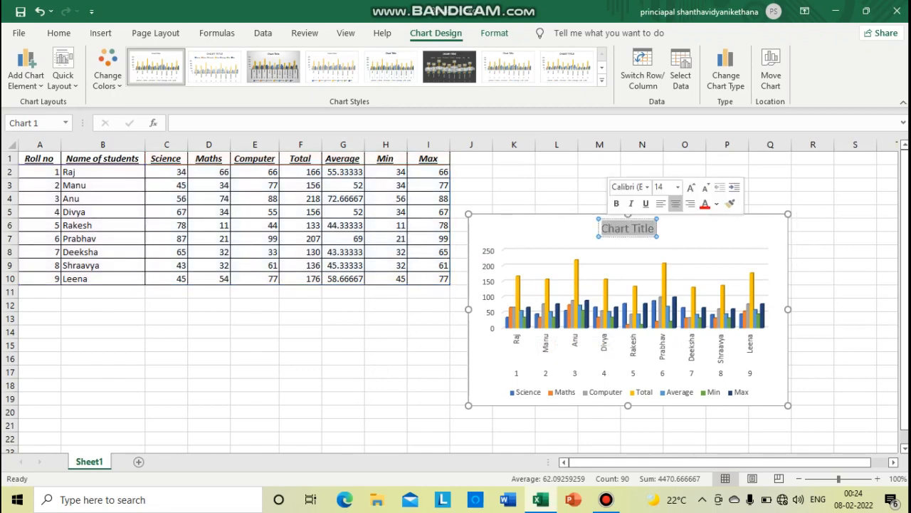
pyautogui.write('Su')
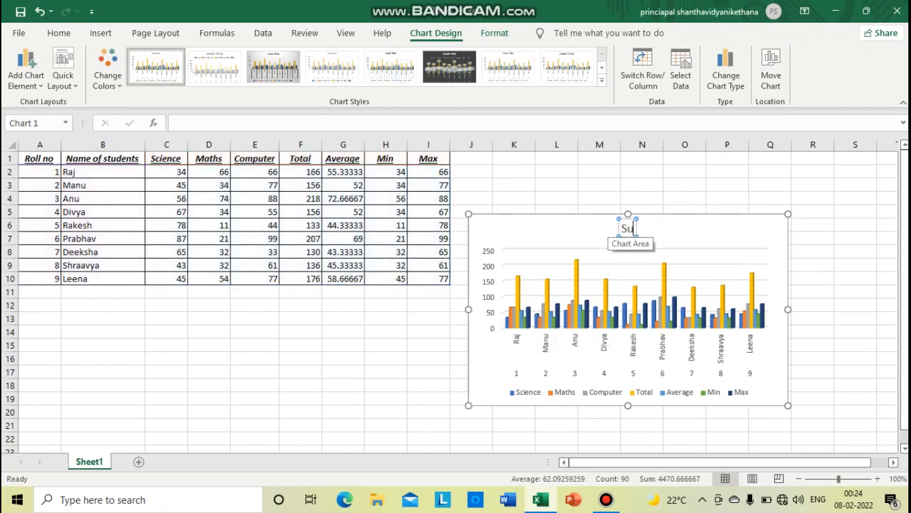
pyautogui.write('bject marks')
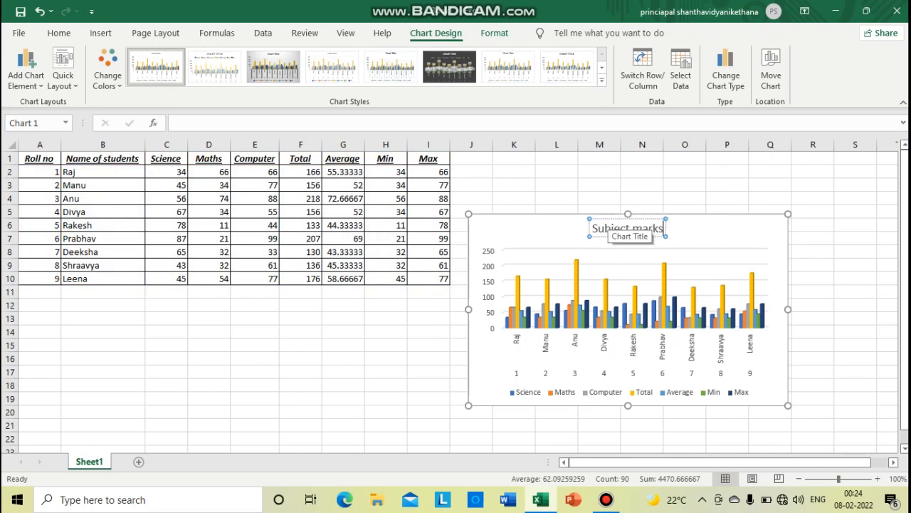
pyautogui.click(621, 264)
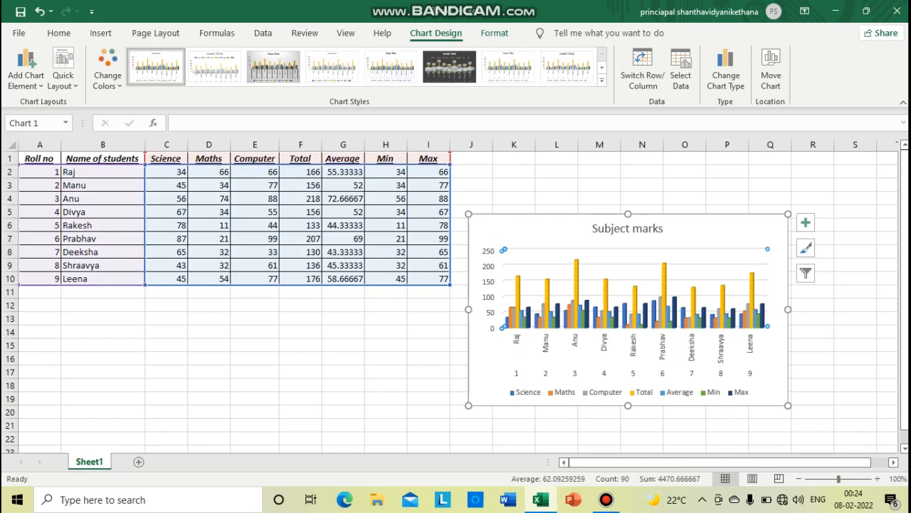
pyautogui.click(101, 33)
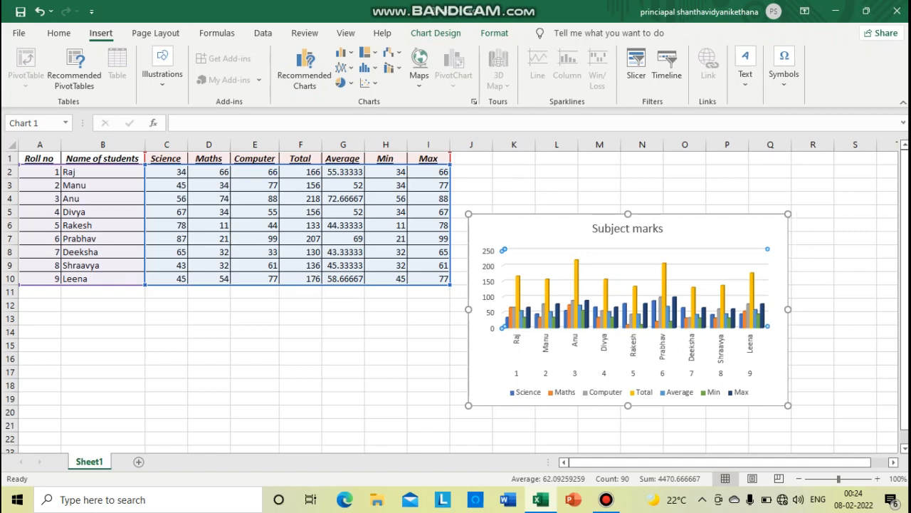
pyautogui.click(300, 371)
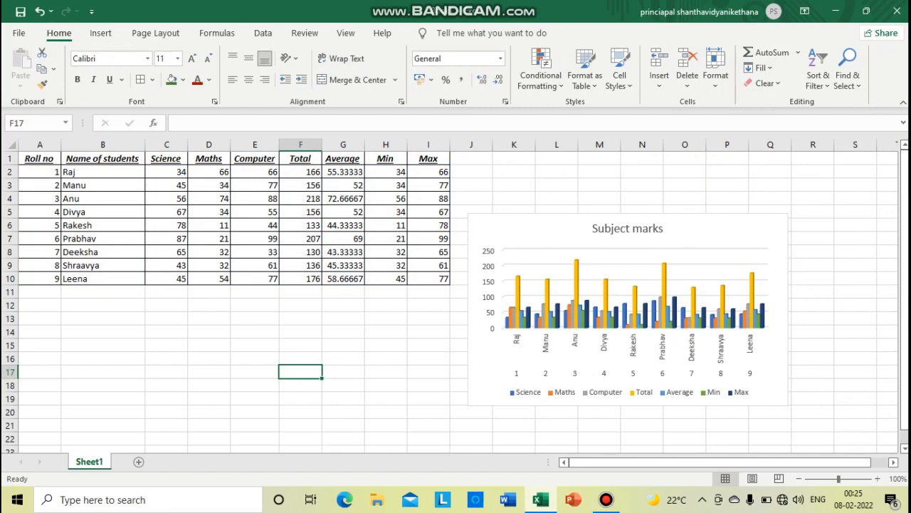
# Rename the worksheet Sheet1 as "Subject details"
pyautogui.rightClick(89, 461)
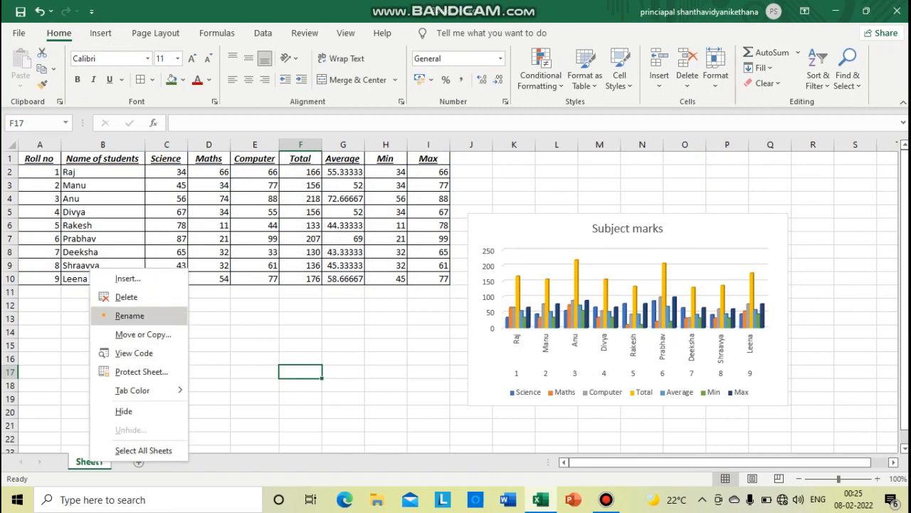
pyautogui.click(129, 315)
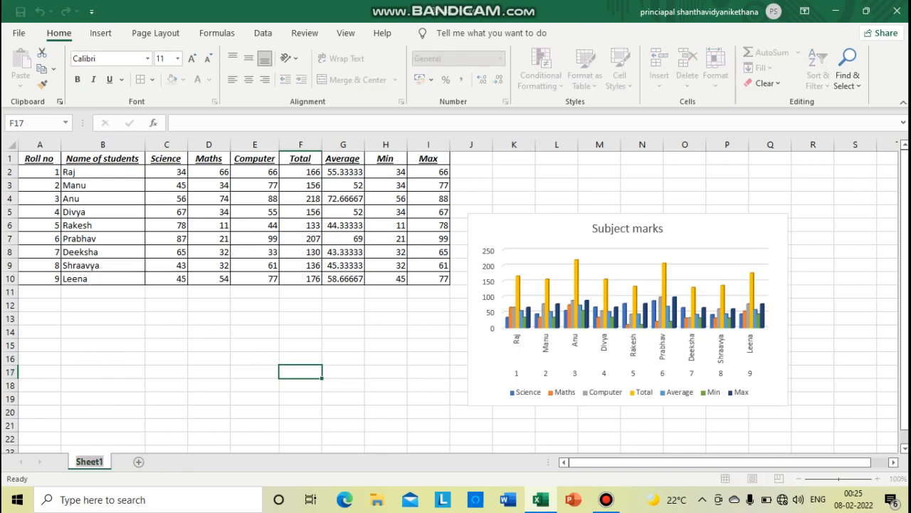
pyautogui.write('Sub')
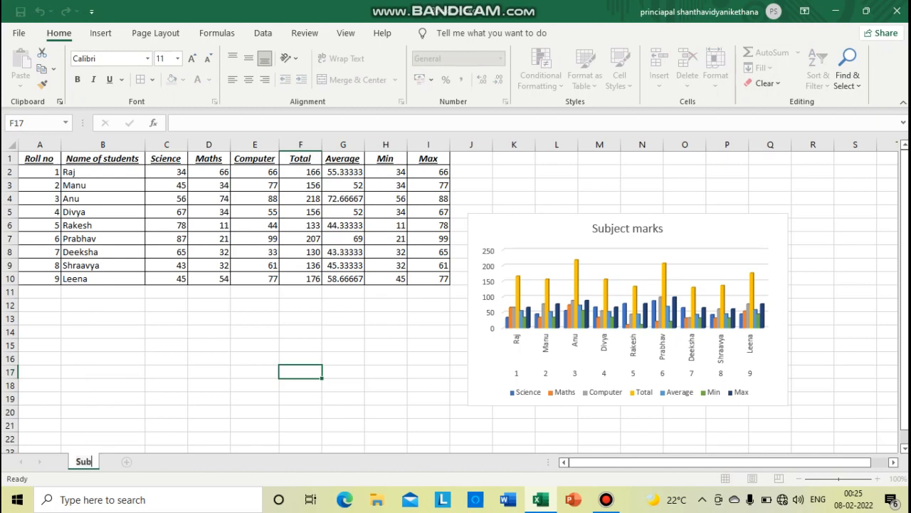
pyautogui.write('ject details')
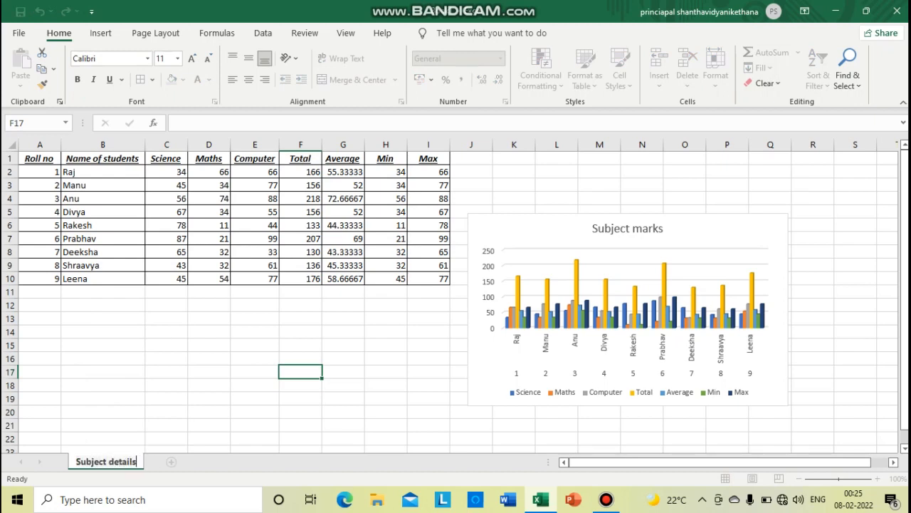
pyautogui.press('Return')
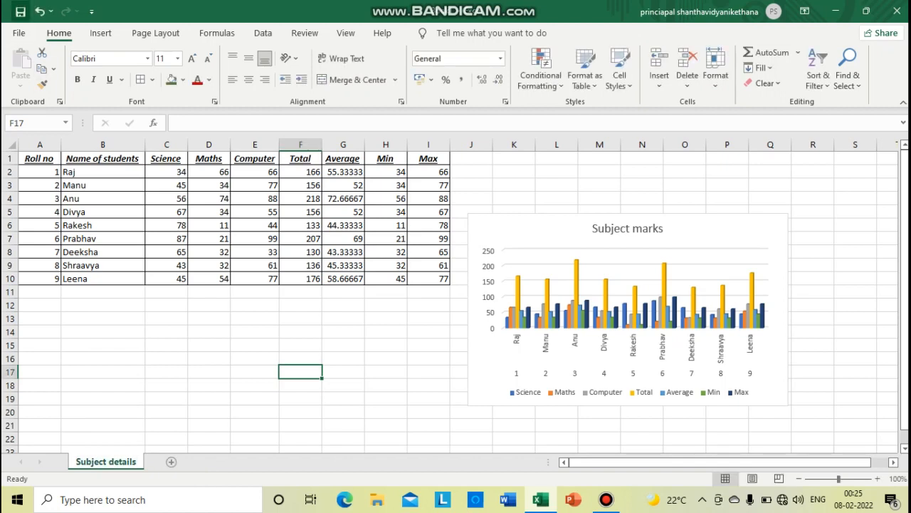
pyautogui.click(21, 12)
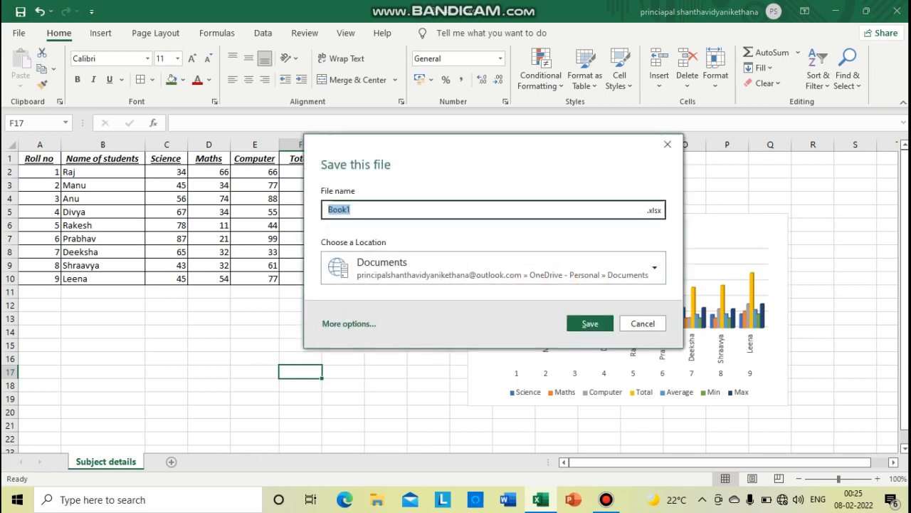
pyautogui.click(654, 267)
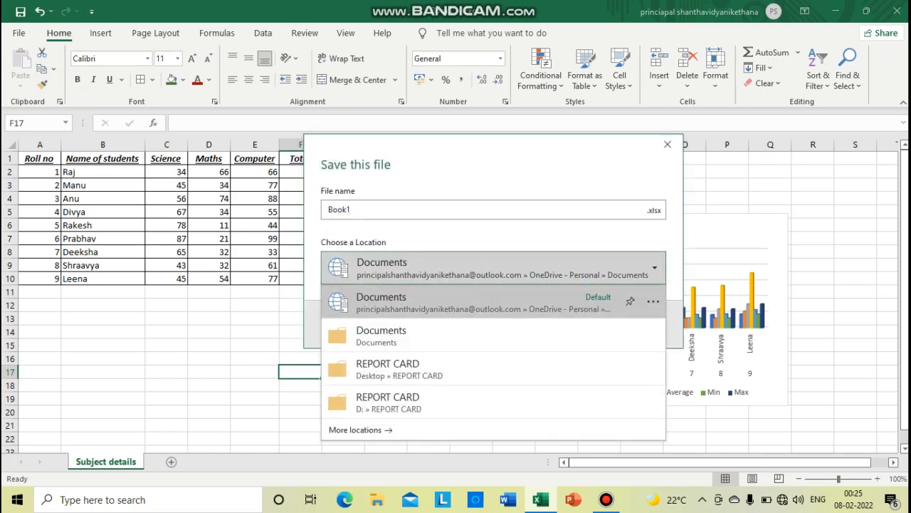
pyautogui.click(654, 268)
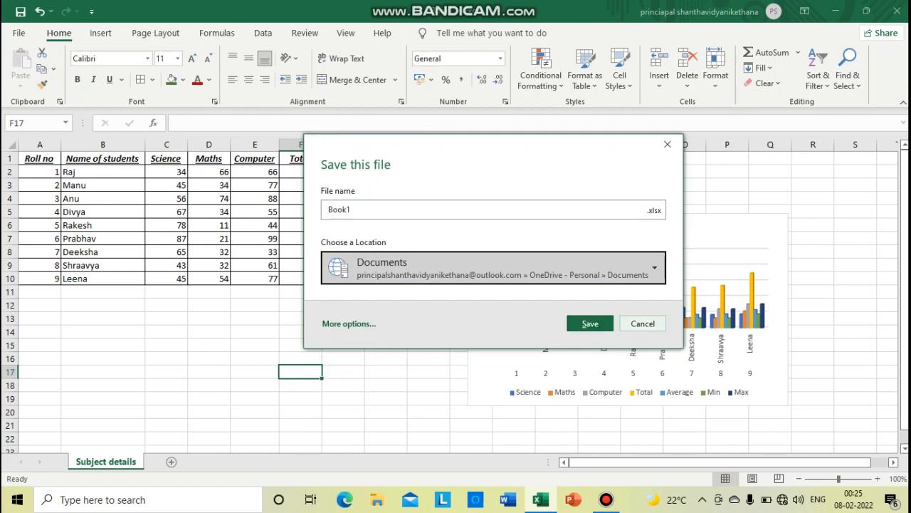
pyautogui.click(643, 323)
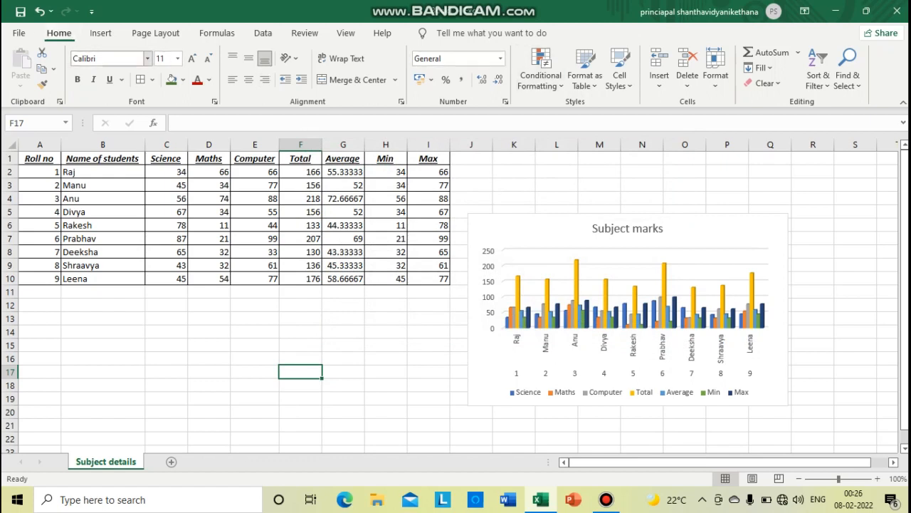
pyautogui.click(100, 33)
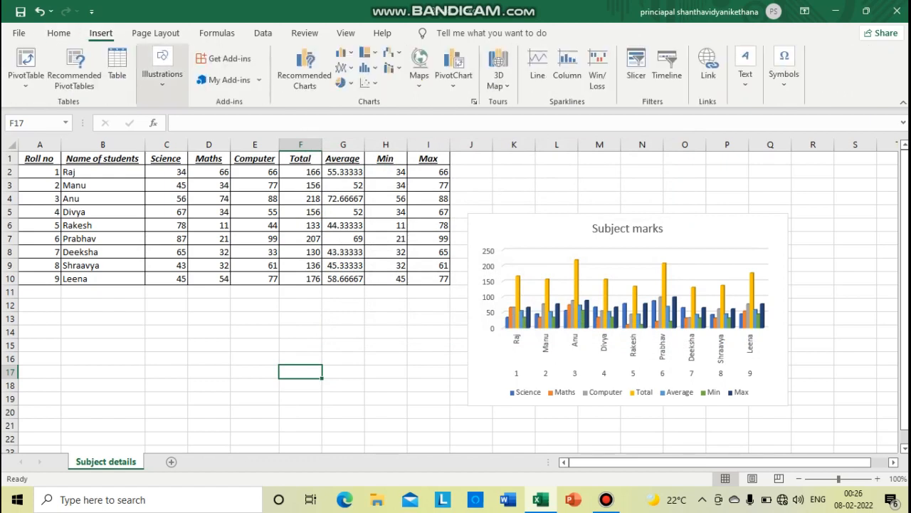